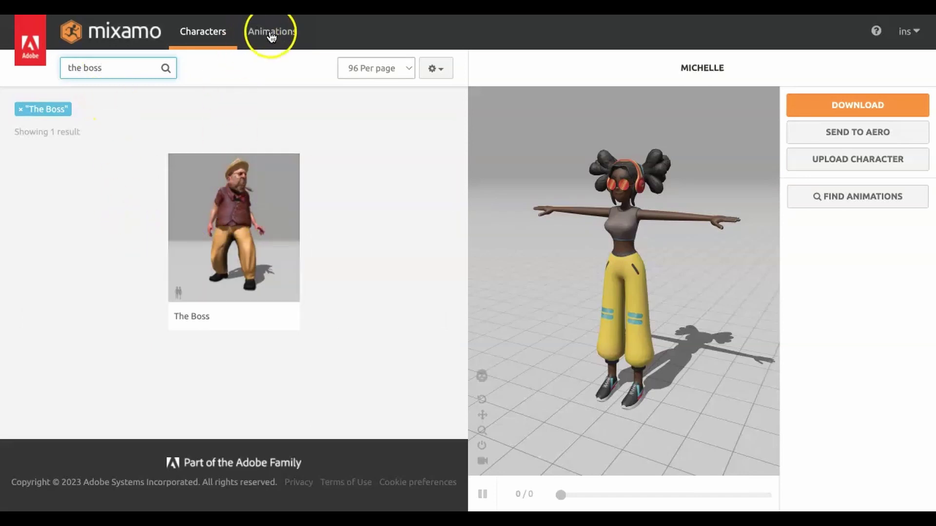
Load The Boss as the character and apply the third Samba Dancing animation found by searching for "samba"
click(239, 219)
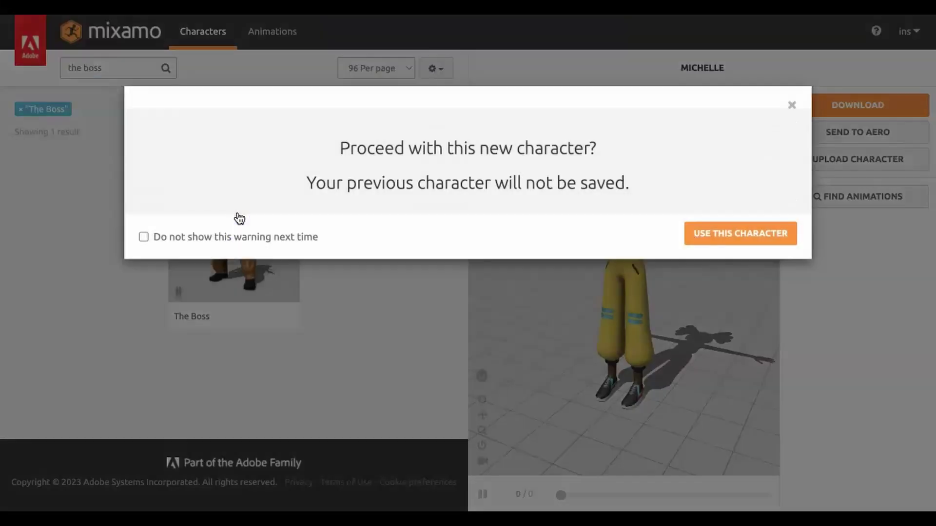
click(723, 237)
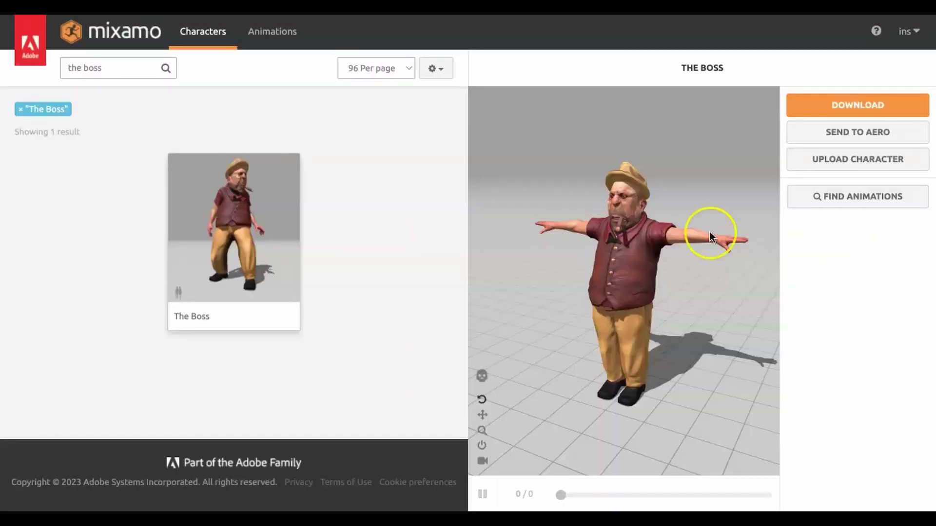
click(272, 34)
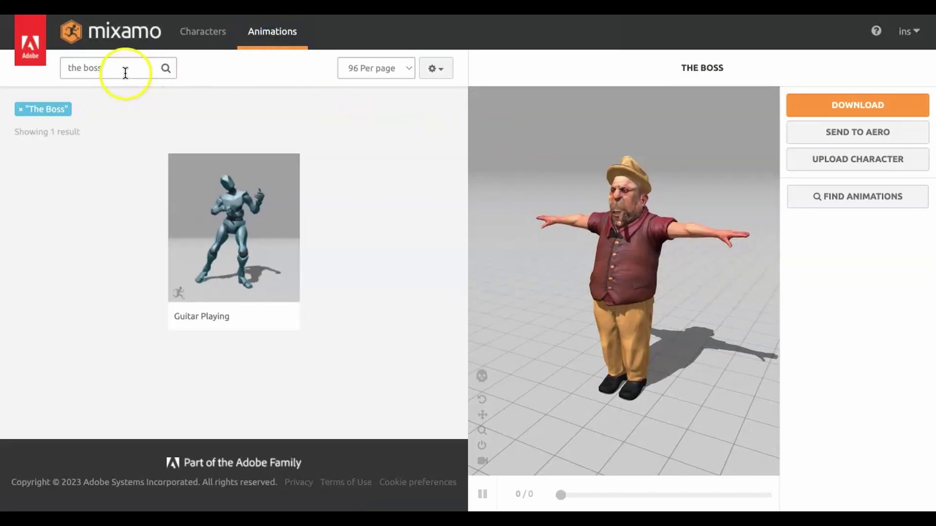
click(67, 66)
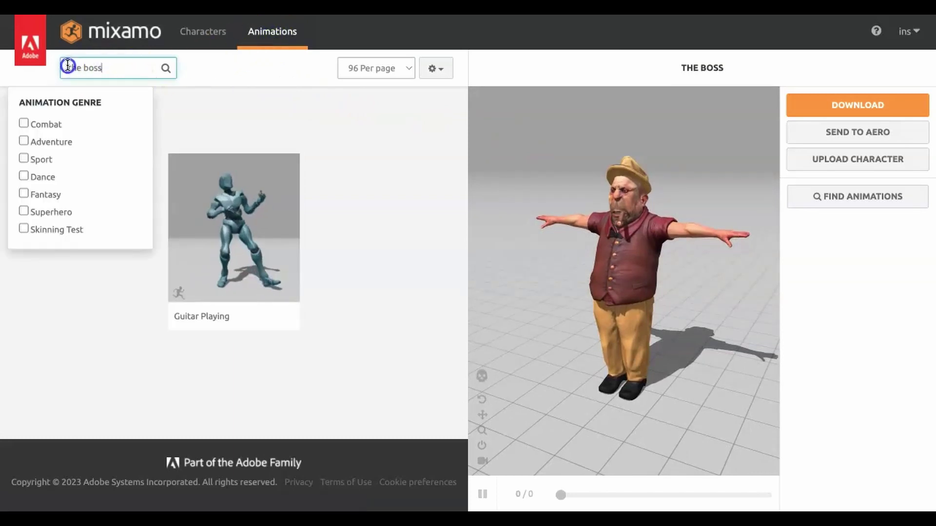
text(sam)
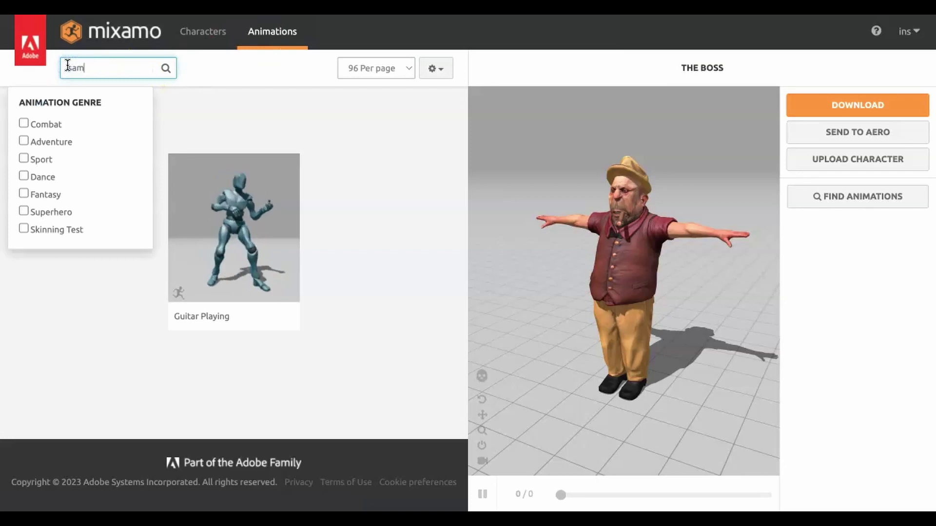
text(ba)
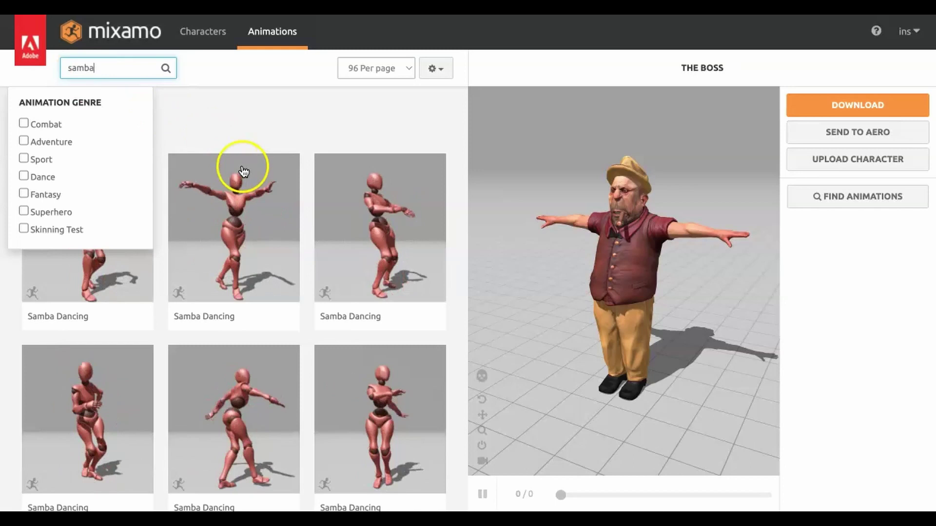
click(387, 235)
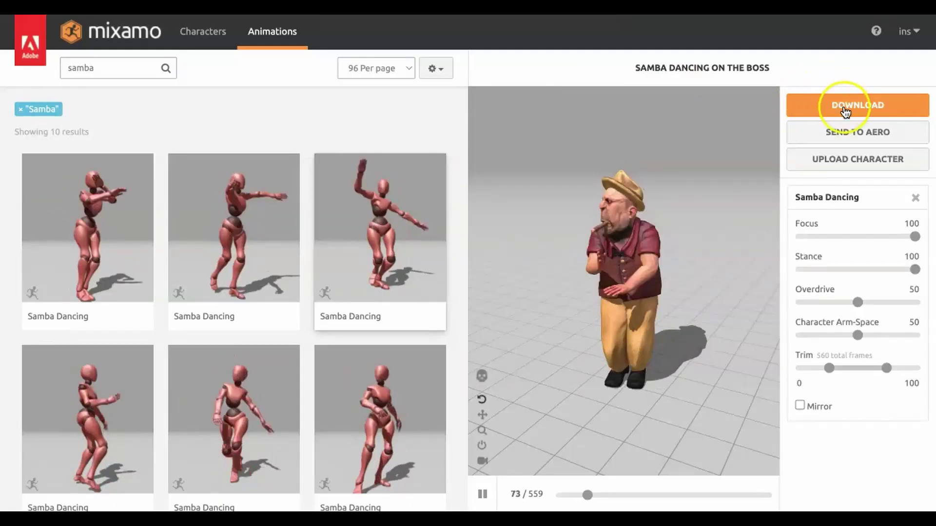
Download the samba-dancing Boss as FBX Binary with skin, at 30 frames per second and without keyframe reduction
click(846, 108)
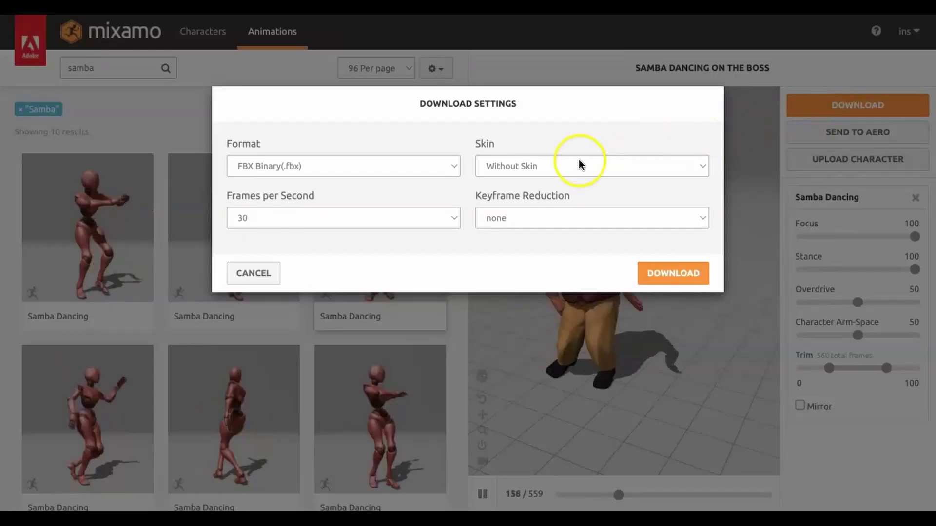
click(561, 166)
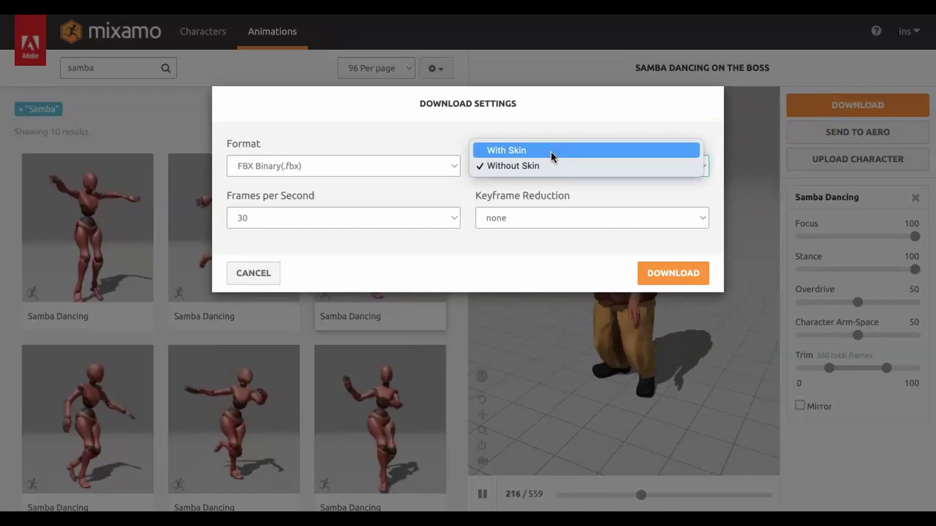
click(553, 152)
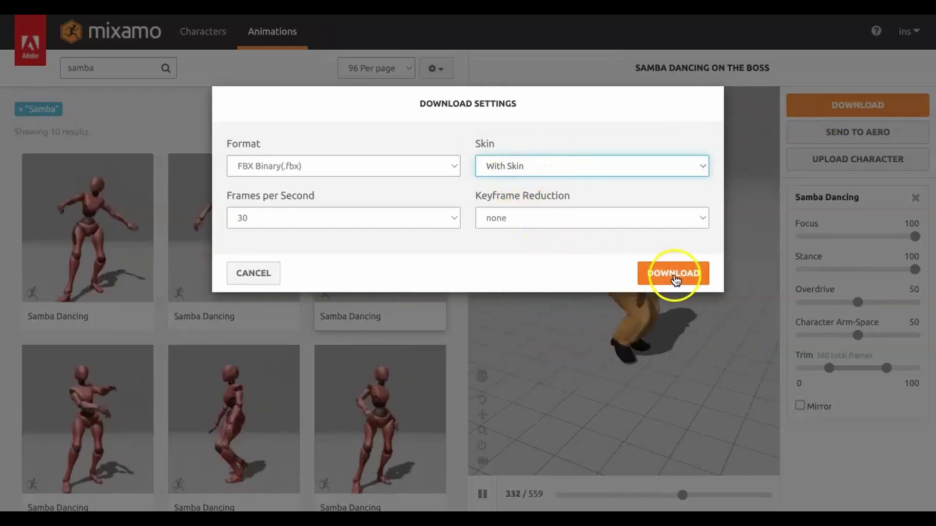
click(674, 274)
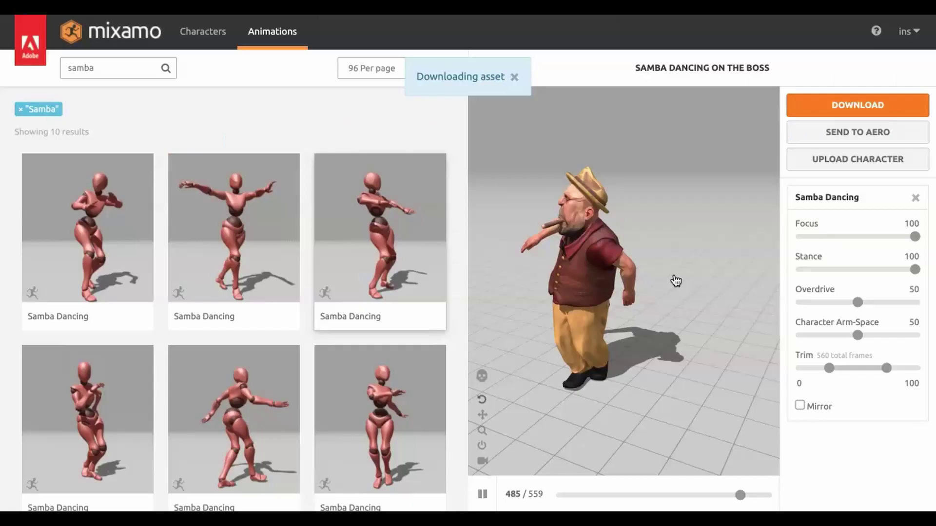
Switch to CoSpaces Edu and upload Samba Dancing (1).fbx from the downloads folder as a 3D model
click(585, 219)
click(117, 71)
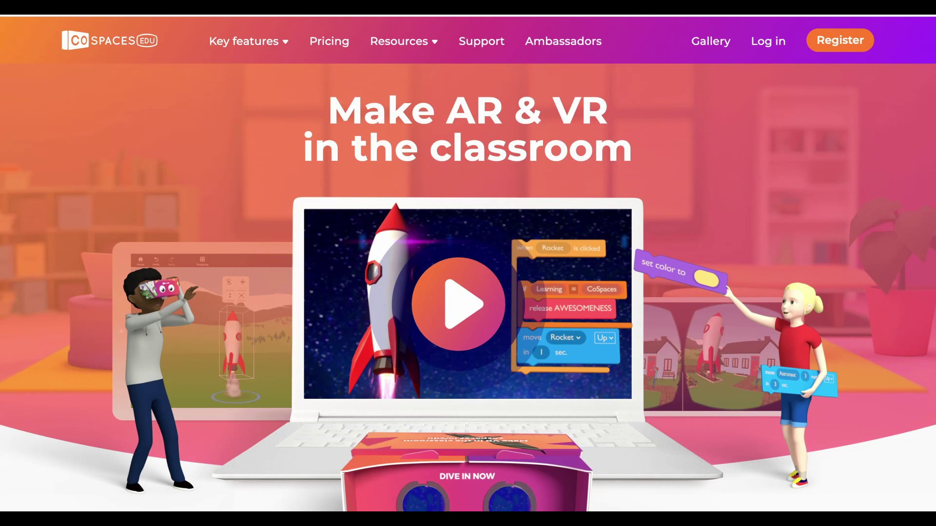
click(82, 390)
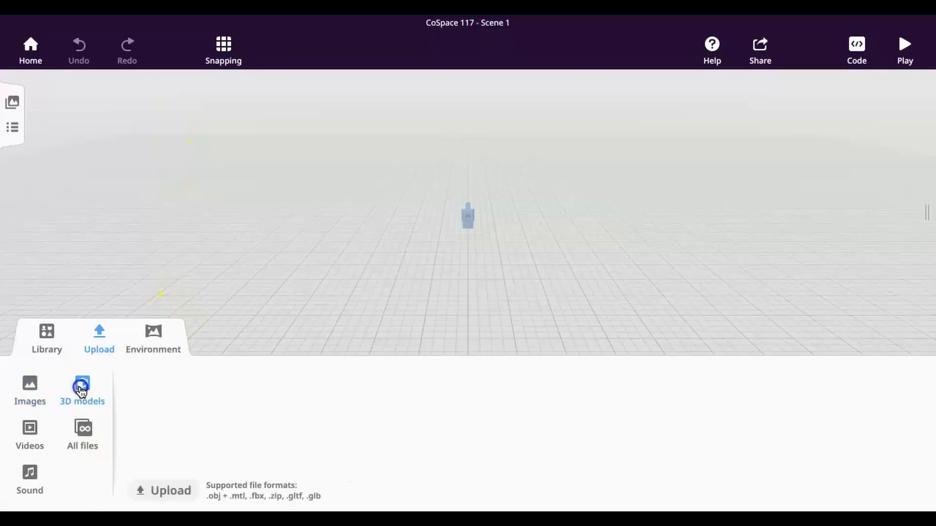
click(159, 492)
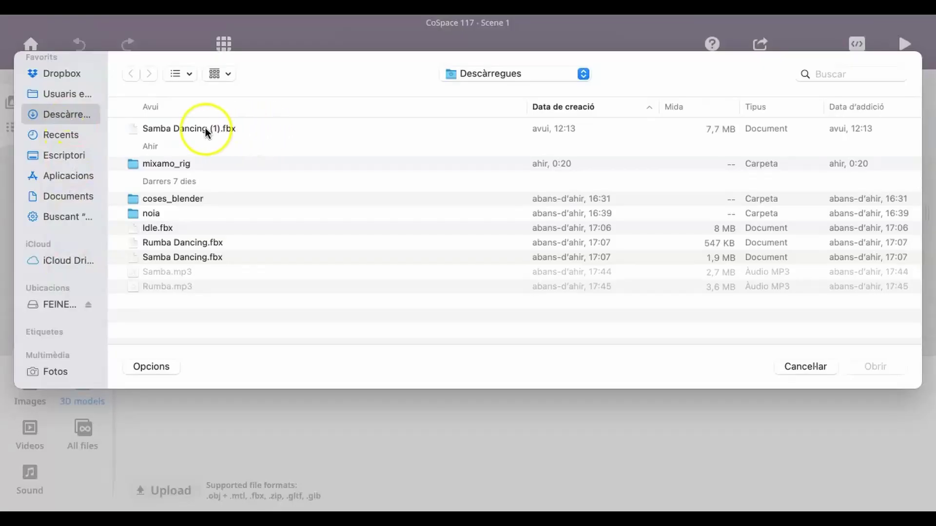
click(191, 130)
click(867, 367)
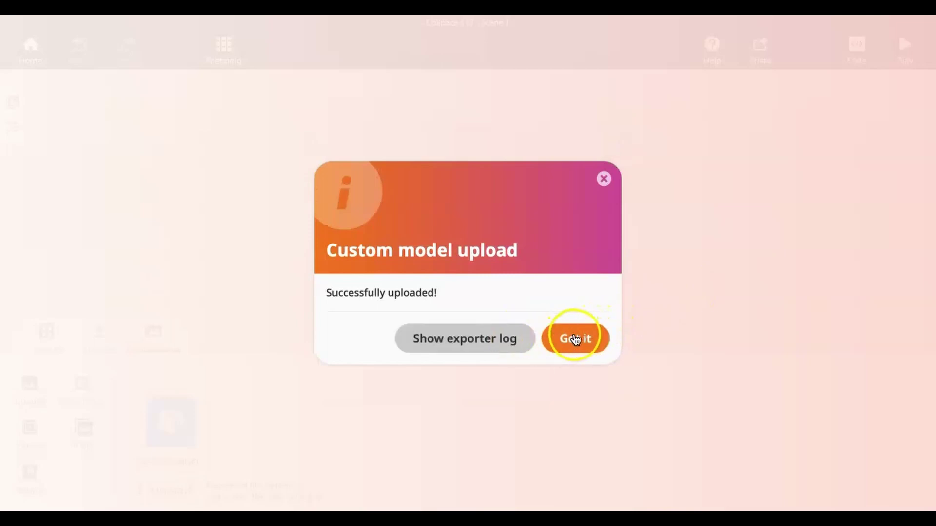
click(575, 340)
Place the uploaded Samba Dancing model in the scene beside the camera and enlarge it to roughly twice its size
drag(170, 422, 381, 185)
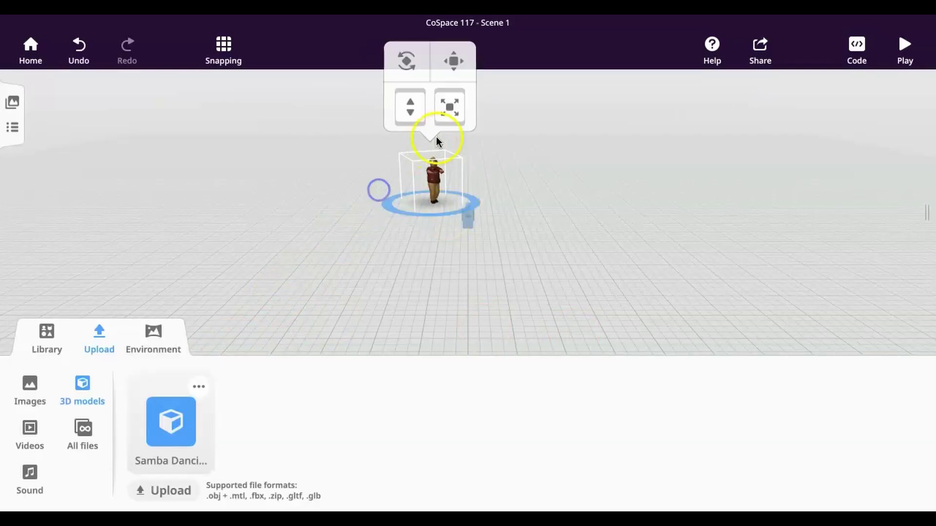
drag(449, 108, 462, 68)
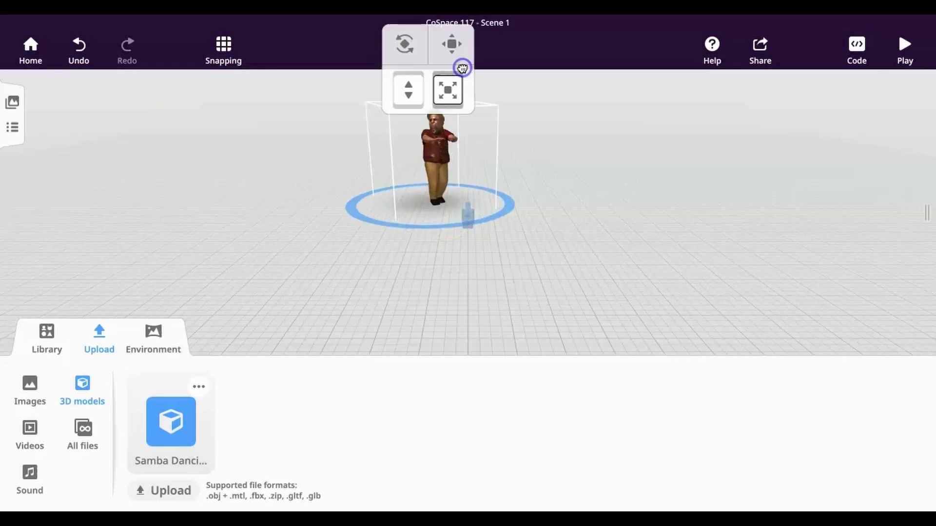
click(98, 332)
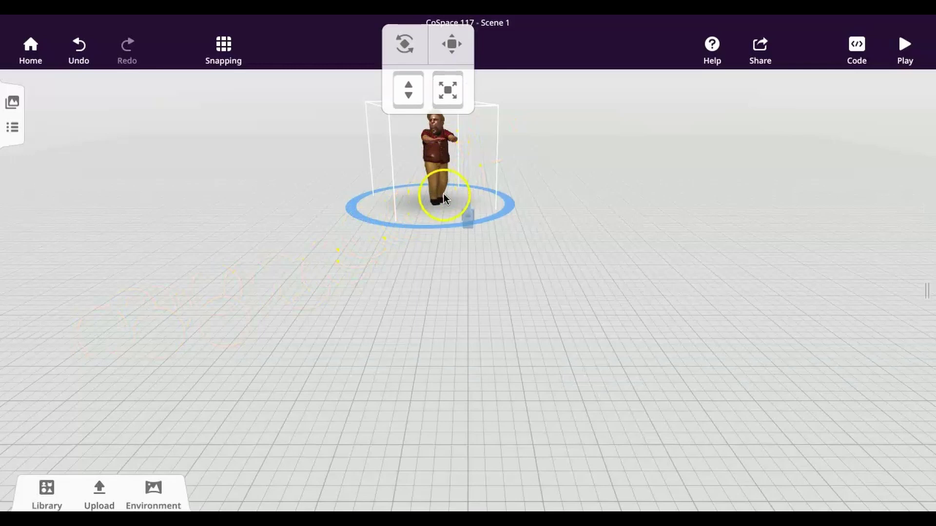
Set the dancing man's animation to mixamo.com and play the scene
click(470, 221)
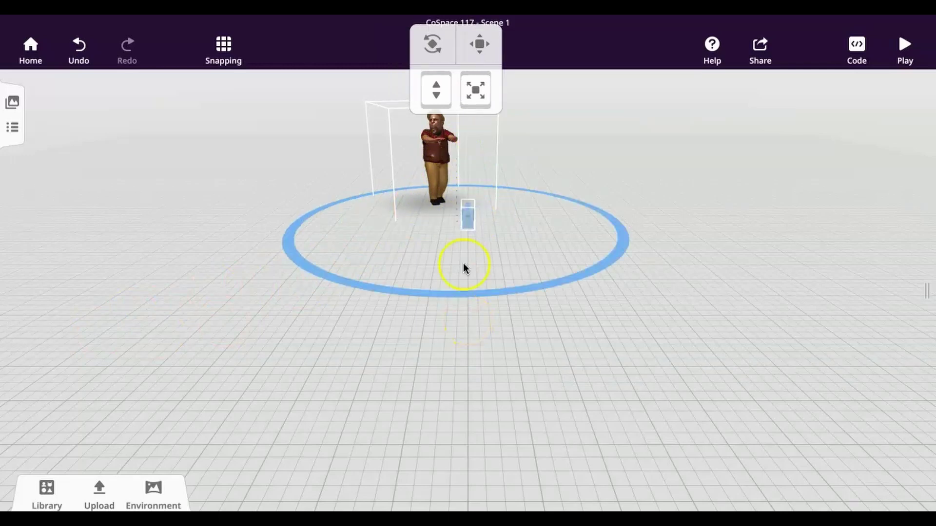
double_click(440, 150)
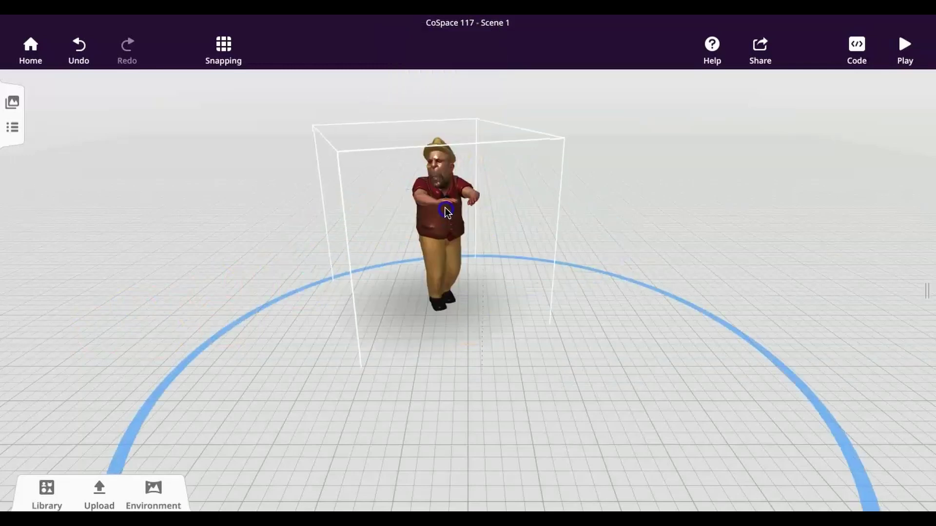
click(447, 219)
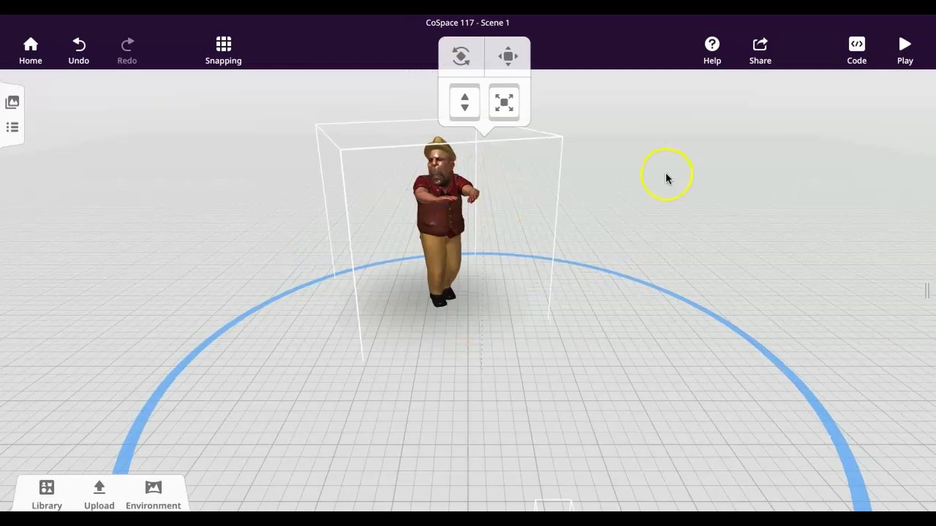
click(668, 179)
click(445, 209)
right_click(444, 209)
click(528, 168)
click(502, 271)
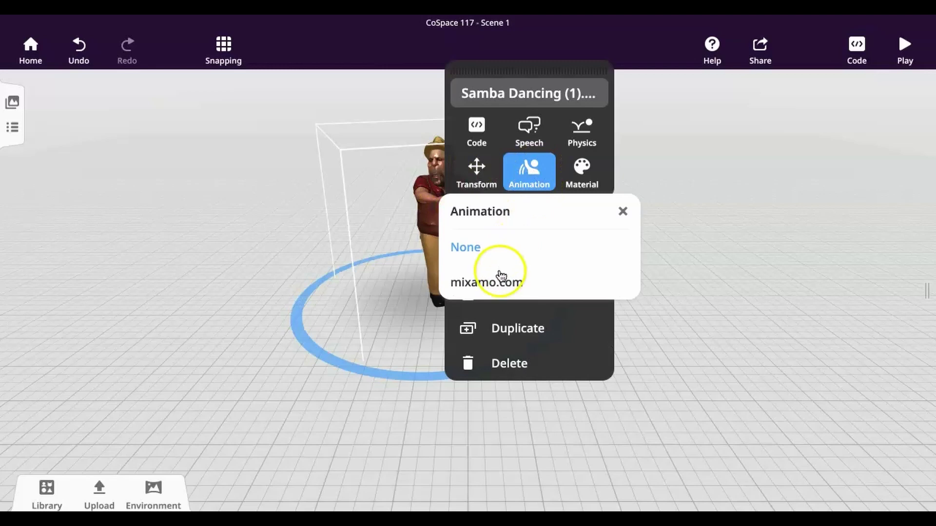
click(490, 285)
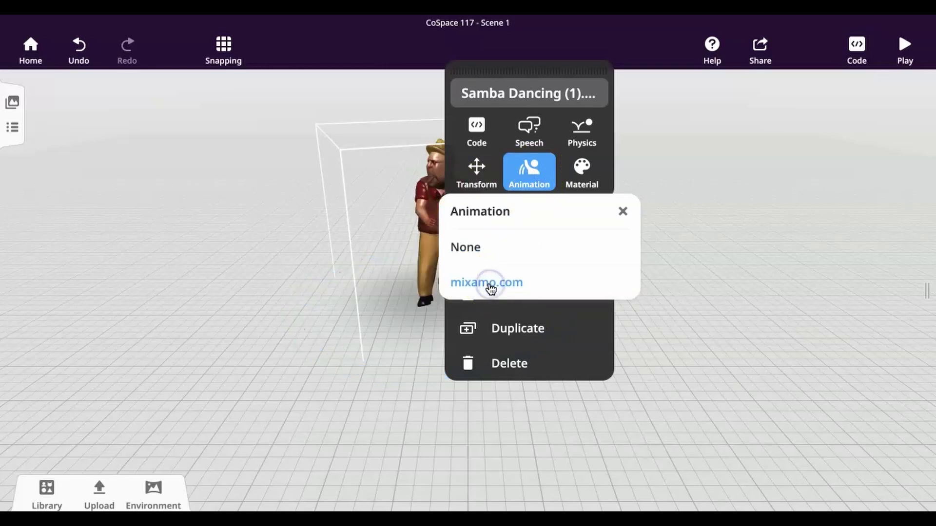
click(722, 254)
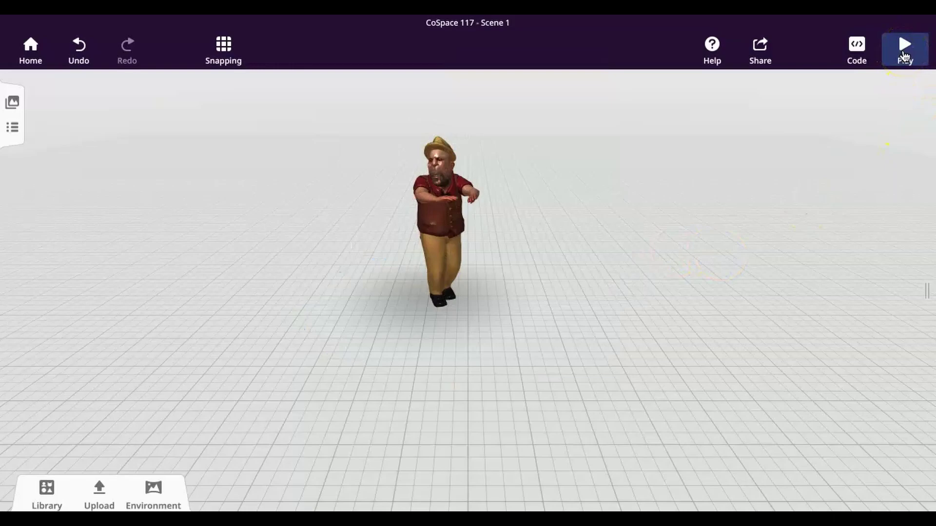
click(905, 48)
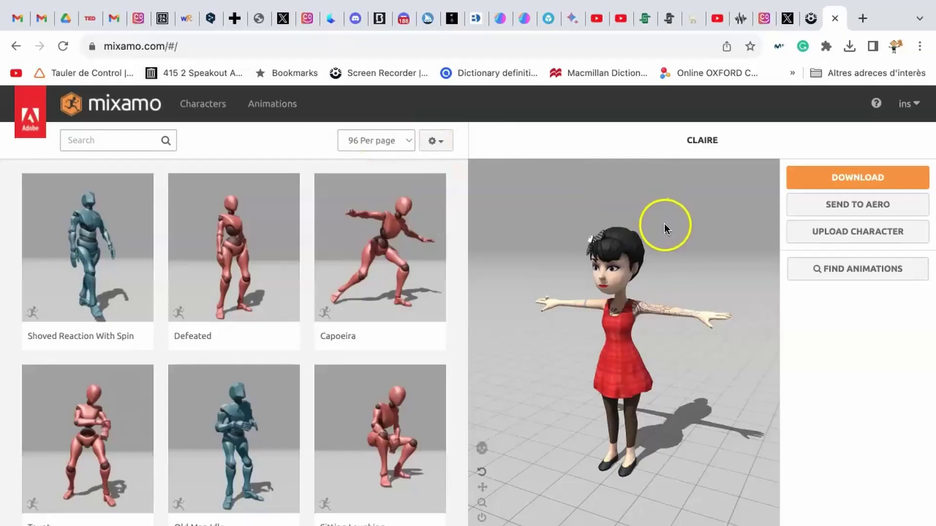
Return to Mixamo, search the animations for "idle" and apply the crouched blue Idle animation to Claire
click(125, 136)
text(idle)
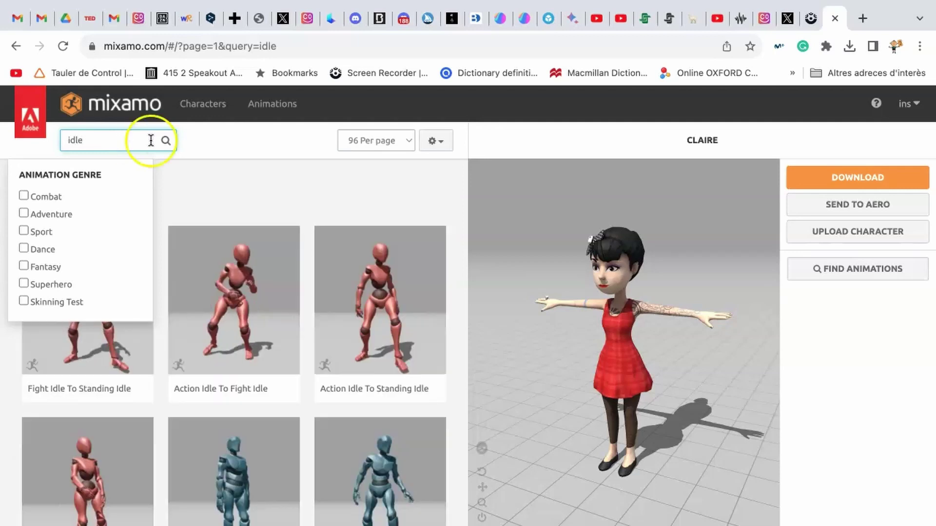
scroll(355, 310, down, 3)
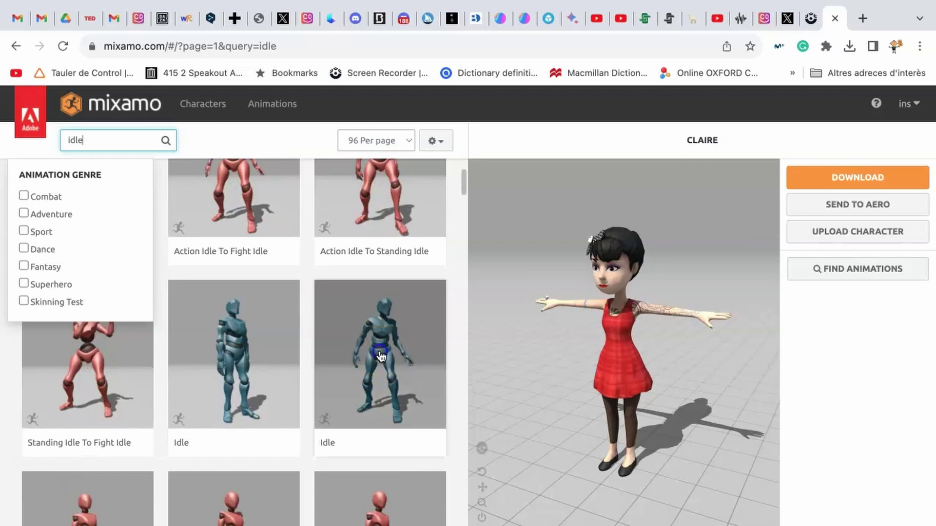
click(383, 357)
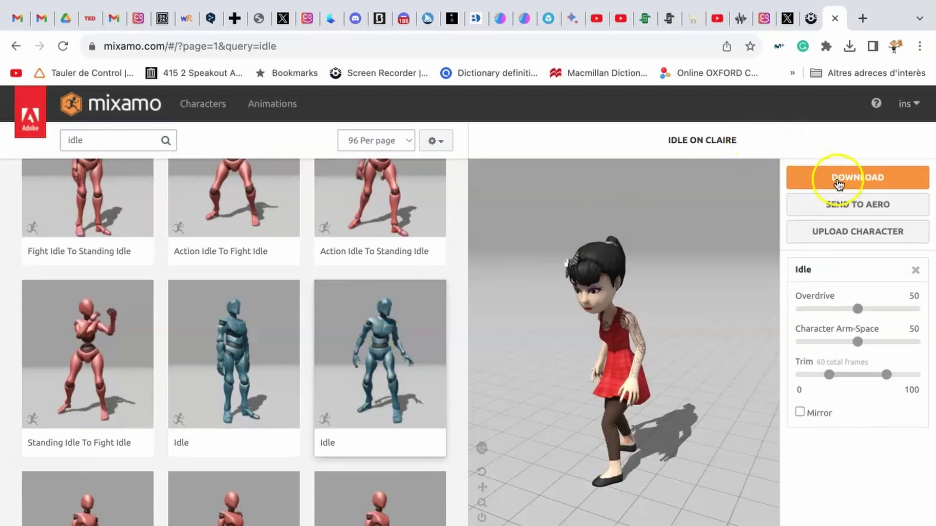
Download Claire's Idle animation as FBX Binary with skin, at 30 frames per second
click(842, 180)
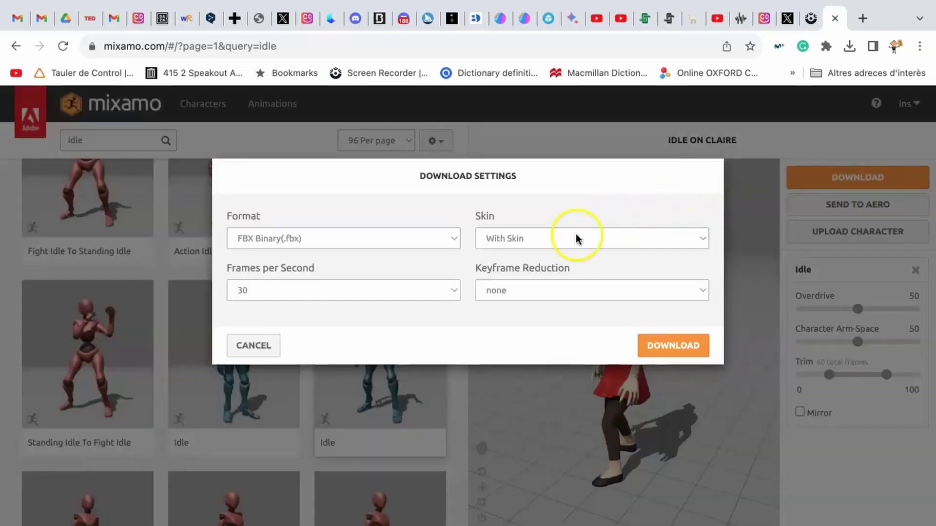
click(569, 236)
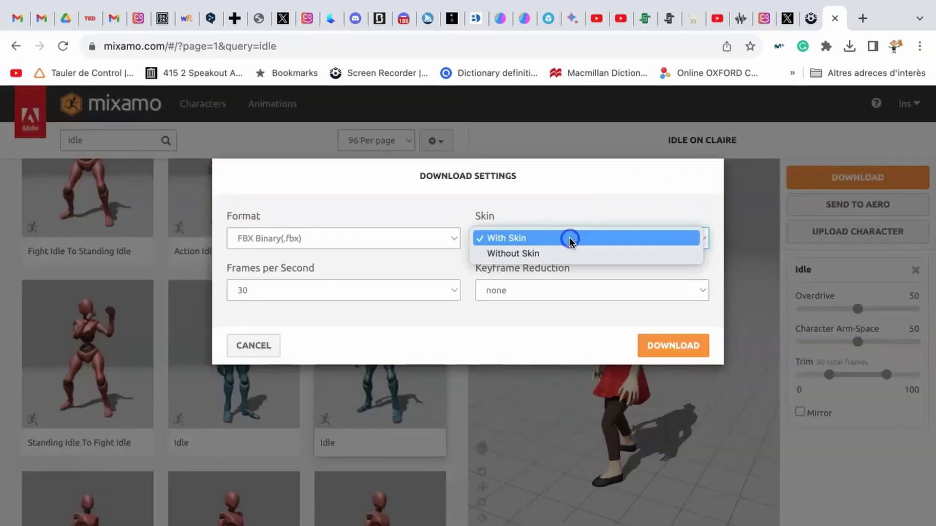
click(569, 238)
click(672, 347)
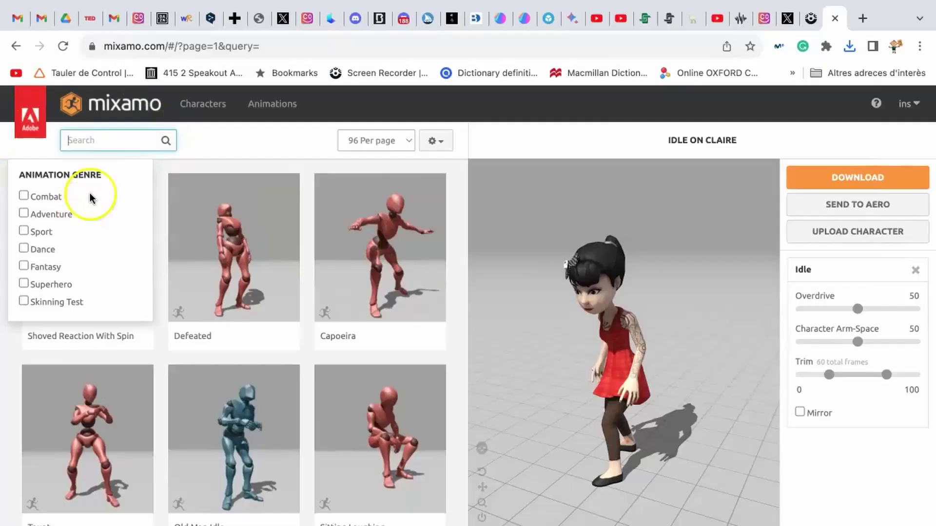
Apply the Rumba Dancing animation from the Dance genre to Claire and download it without skin
click(45, 251)
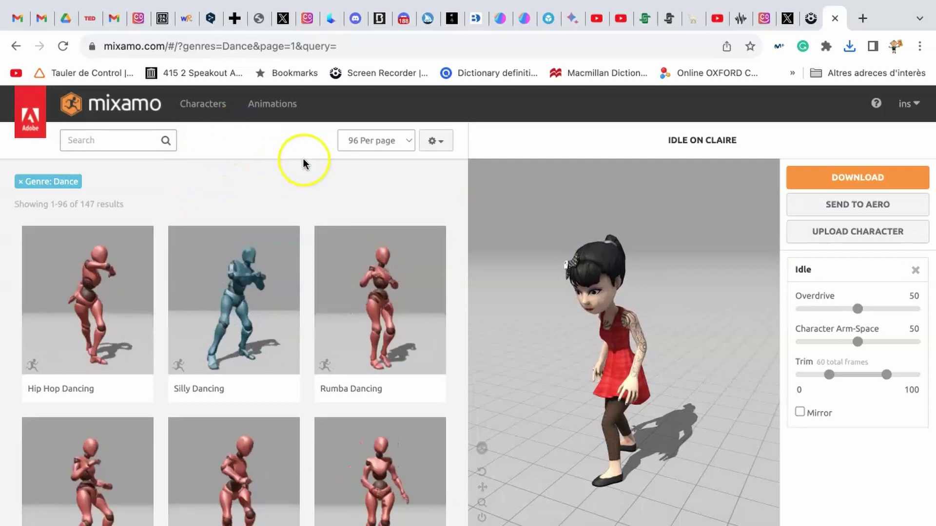
click(386, 312)
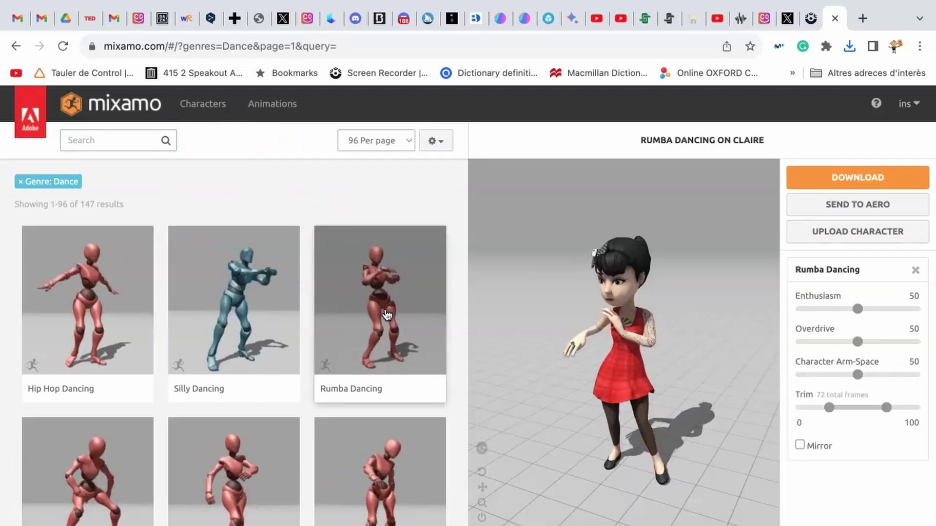
click(838, 177)
click(588, 243)
click(574, 252)
click(661, 345)
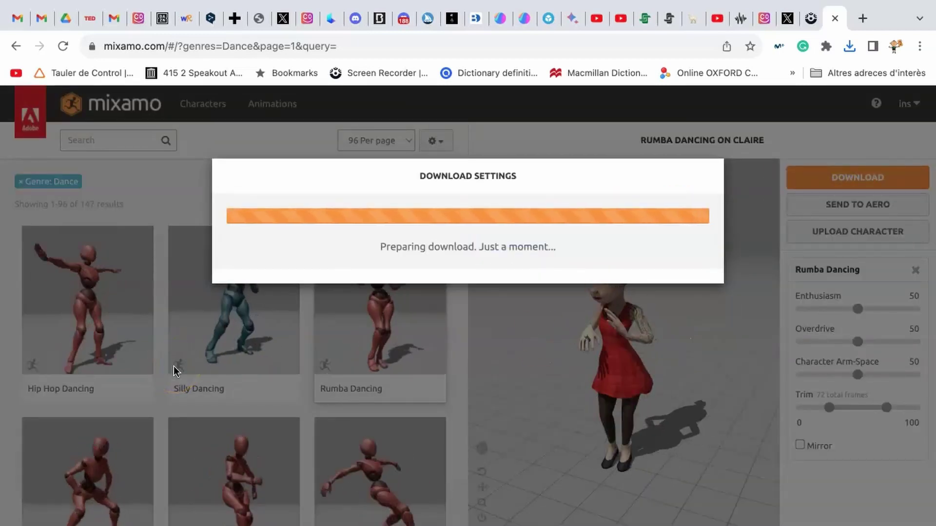
Apply the Samba Dancing animation from the Dance genre to Claire and download it
scroll(174, 370, down, 8)
scroll(173, 368, down, 12)
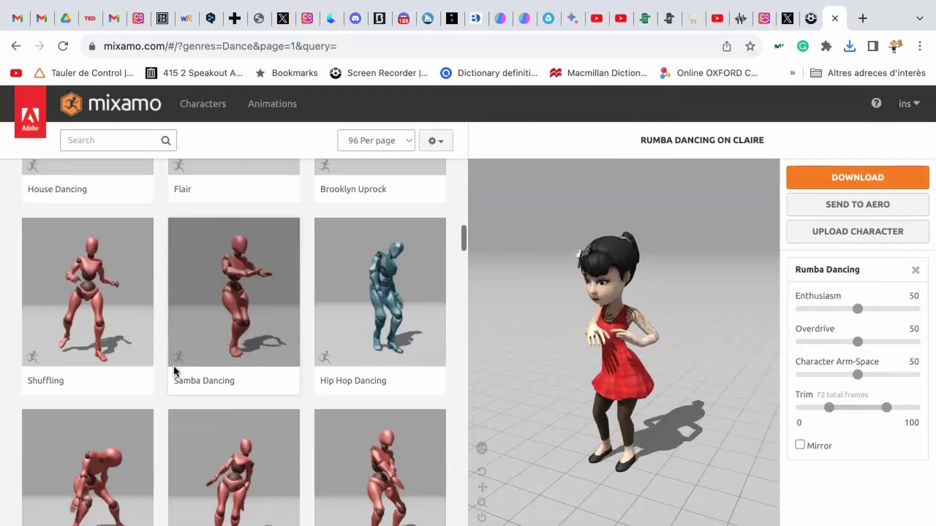
click(238, 282)
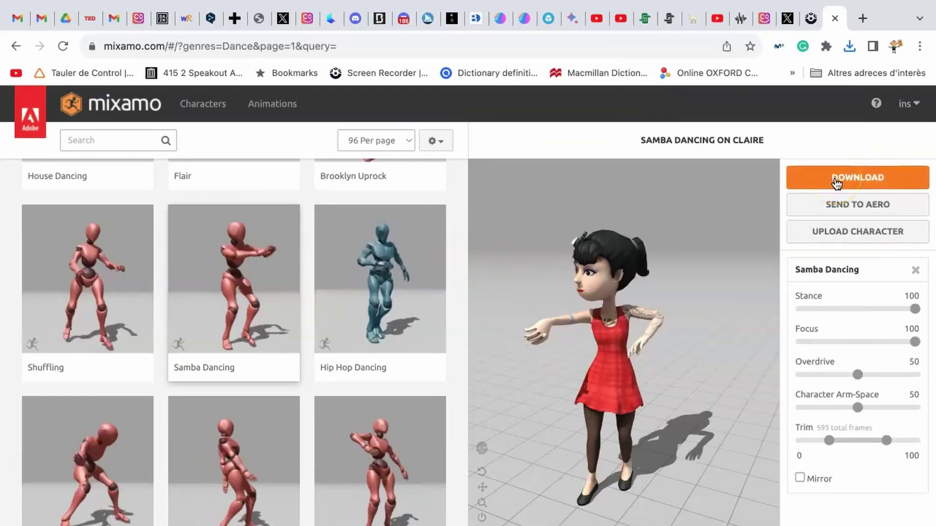
click(836, 181)
click(675, 343)
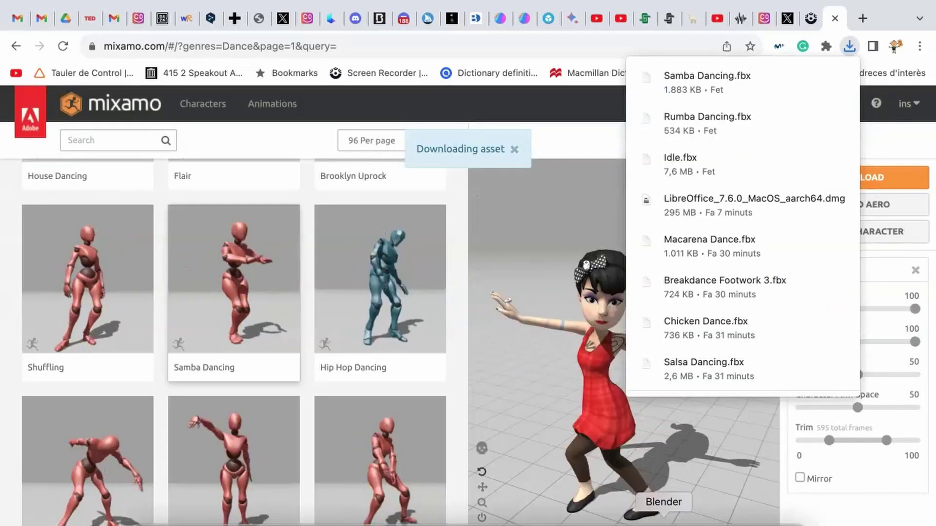
Switch to Blender and import Idle.fbx from the Downloads folder into the empty scene
click(663, 522)
click(564, 522)
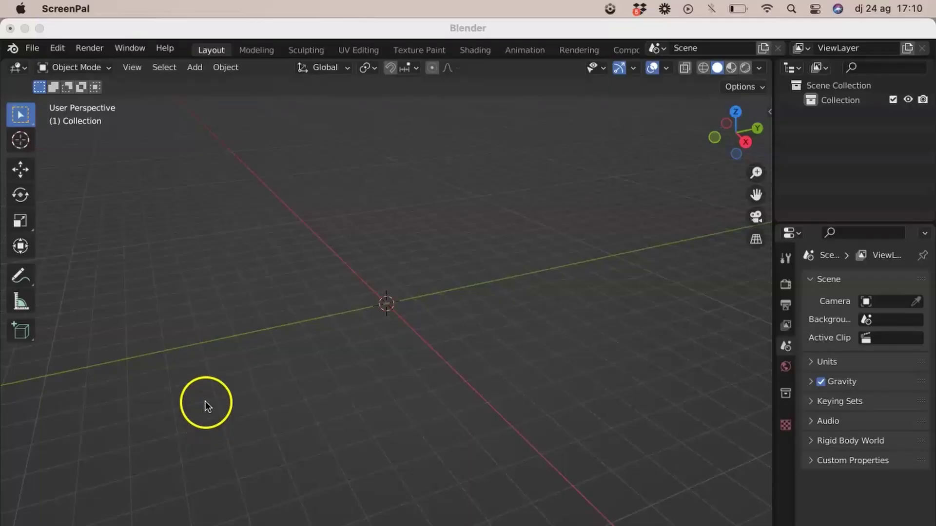
click(32, 49)
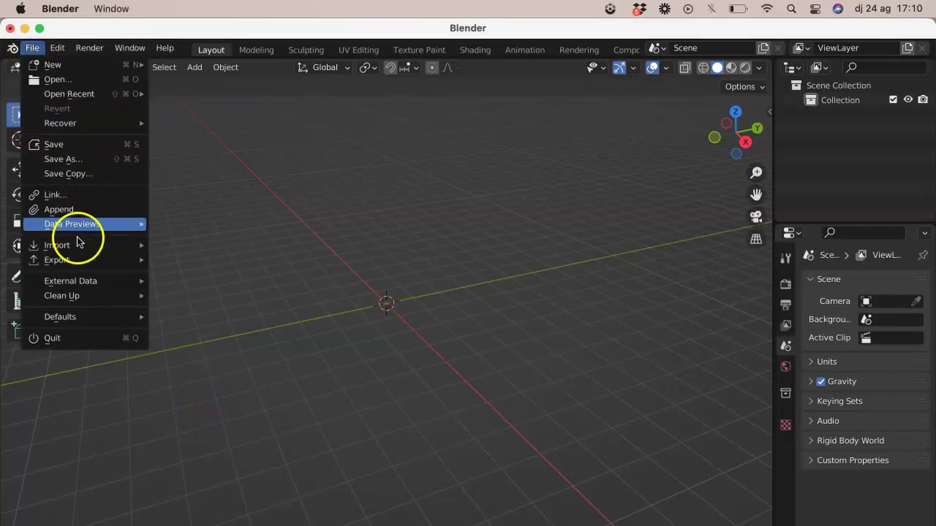
mouse_move(79, 245)
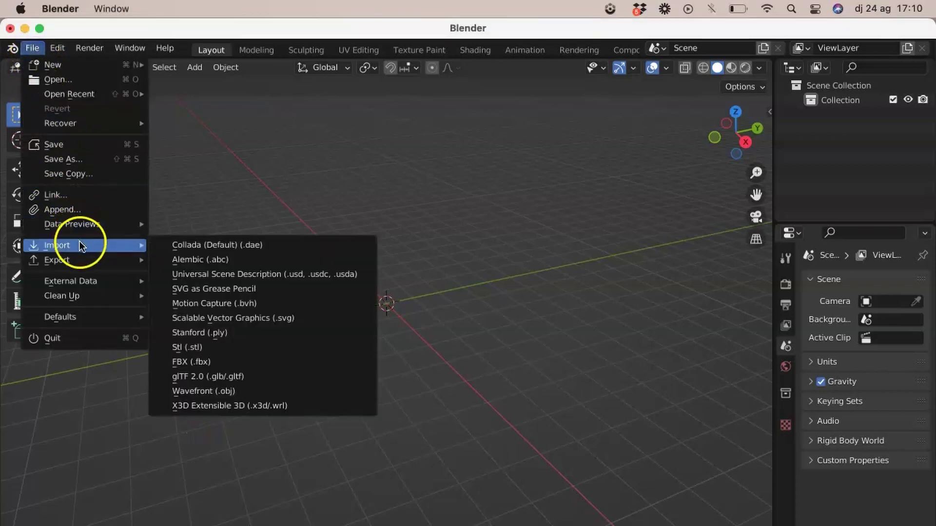
click(224, 362)
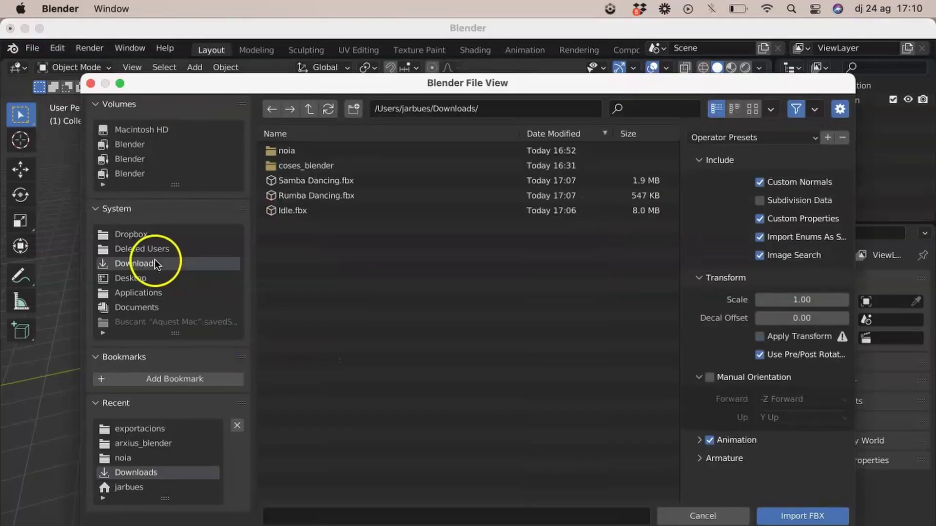
click(294, 212)
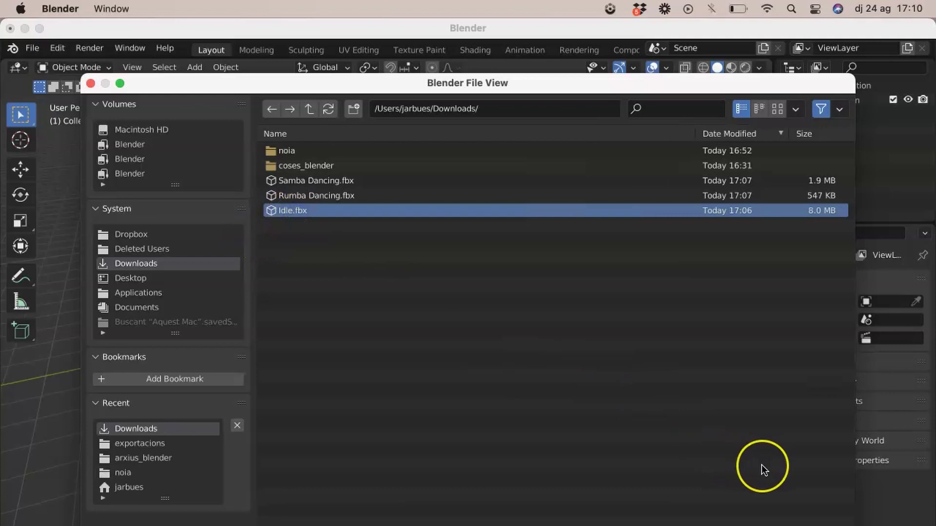
key(Return)
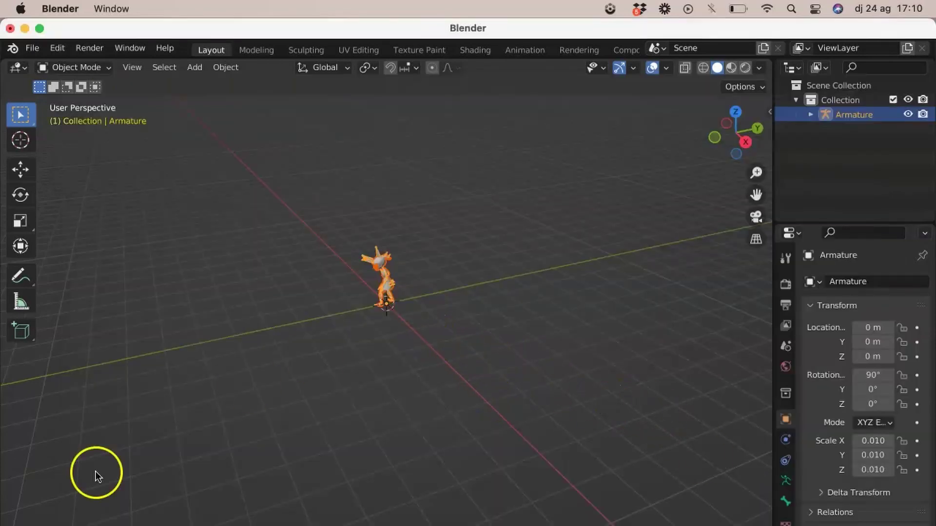
Play the imported idle animation and display the character's textures with Material Preview shading
key(space)
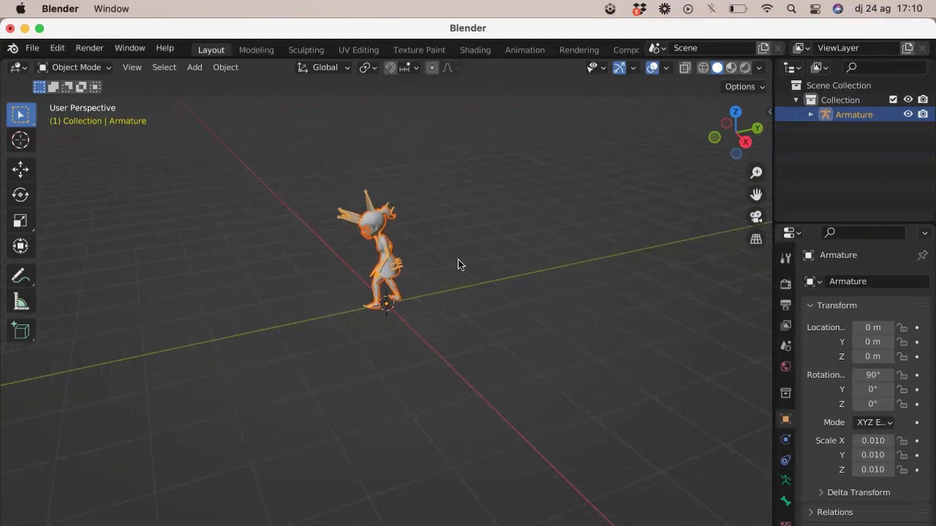
mouse_move(723, 149)
mouse_down()
mouse_move(11, 119)
mouse_move(63, 147)
mouse_up()
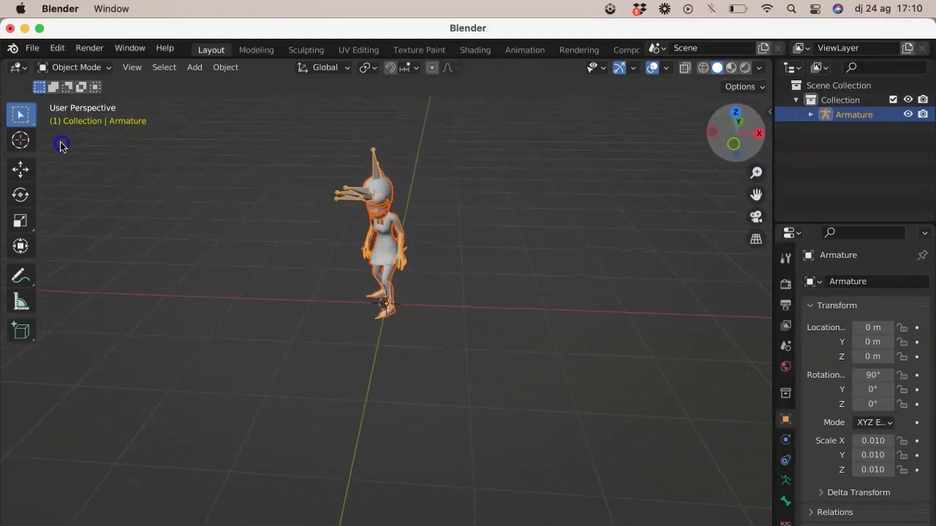
click(731, 68)
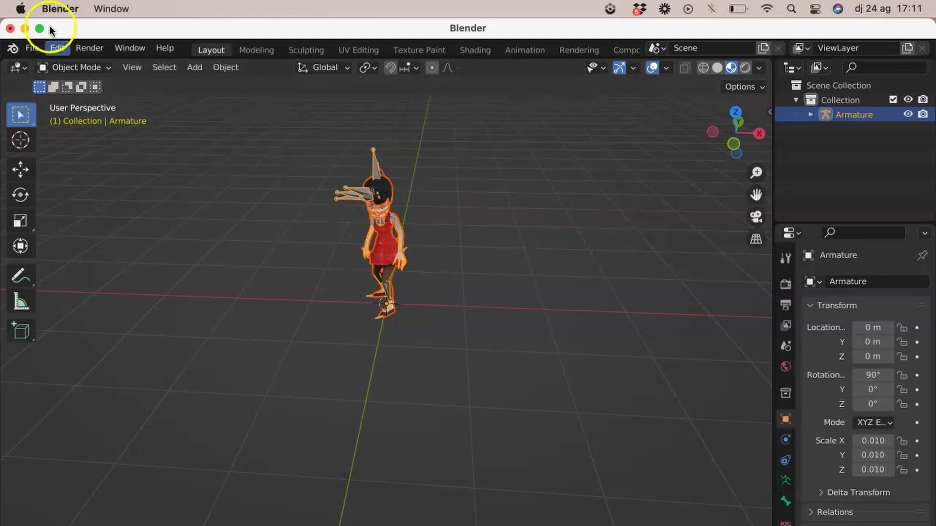
click(32, 47)
mouse_move(93, 259)
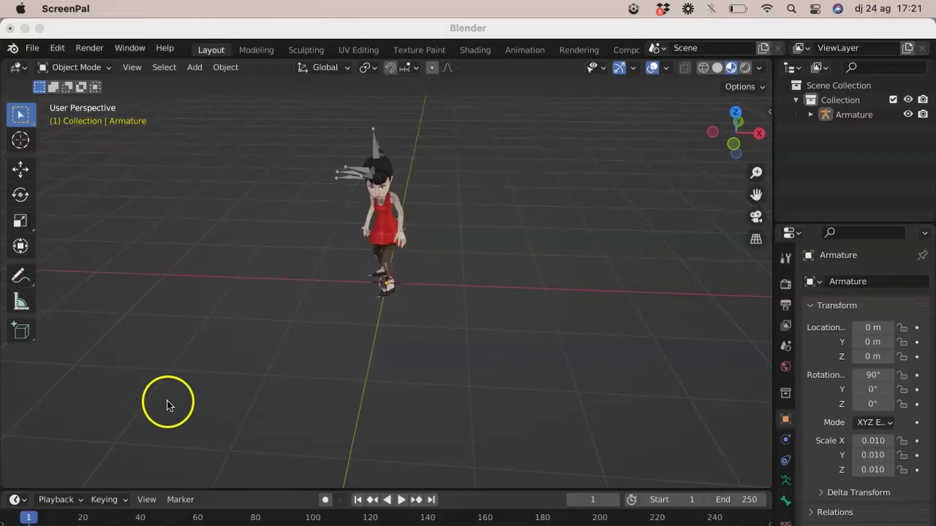
Change the Timeline area to the Dope Sheet and set its mode to Action Editor
click(24, 504)
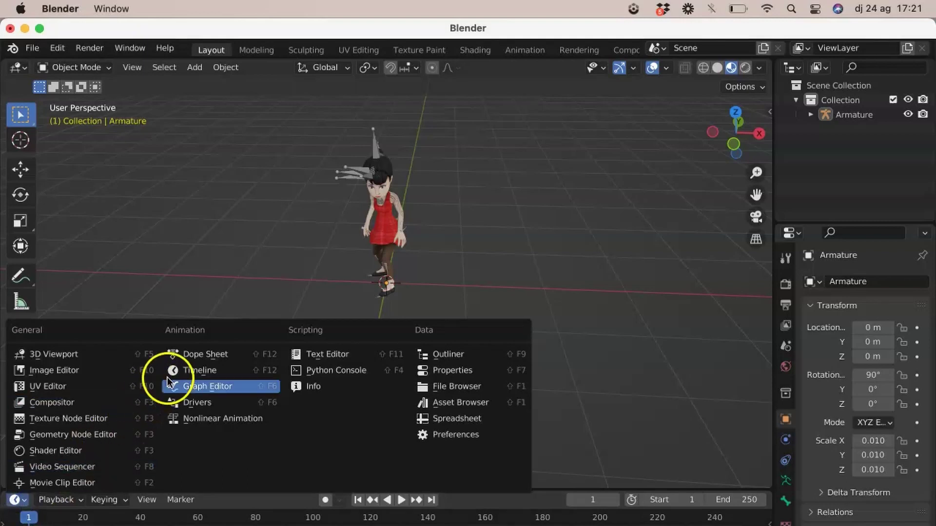
click(201, 358)
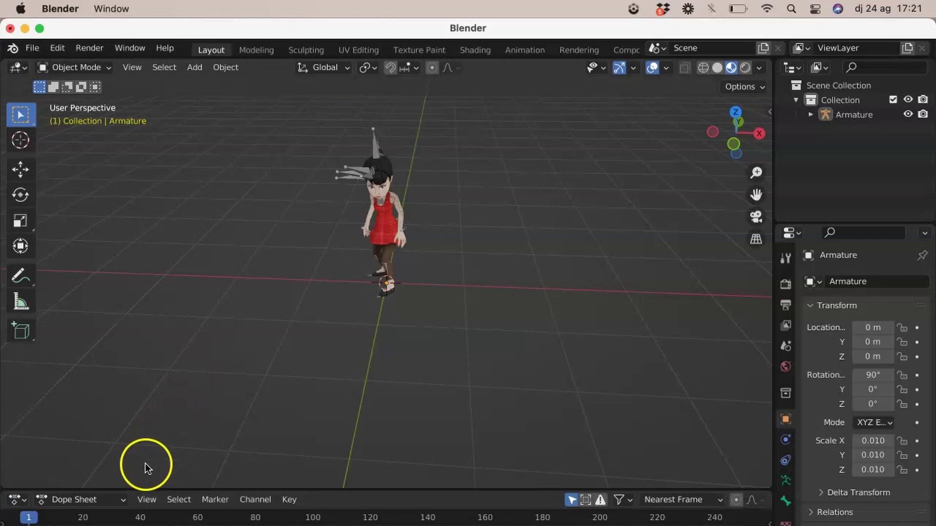
click(124, 501)
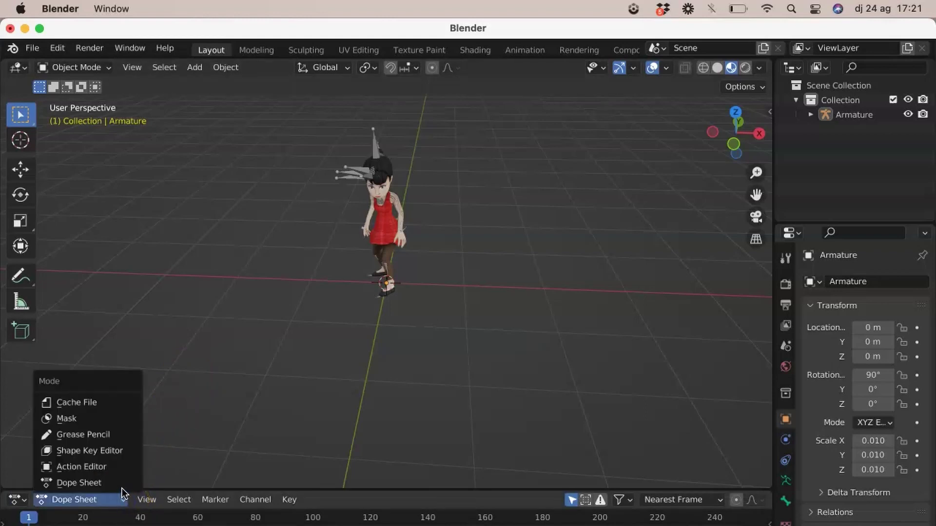
click(116, 466)
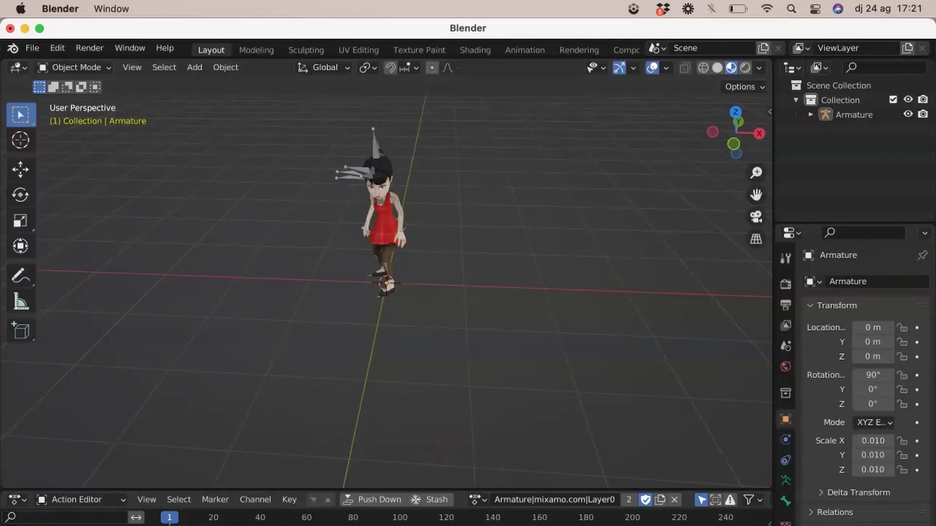
Rename the imported character's action as idle in the Action Editor
double_click(513, 499)
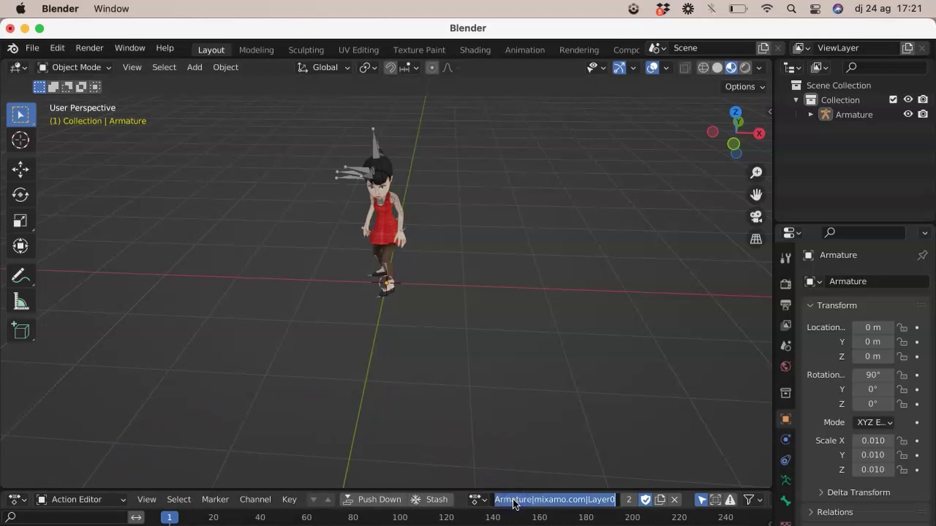
key(BackSpace)
text(idle)
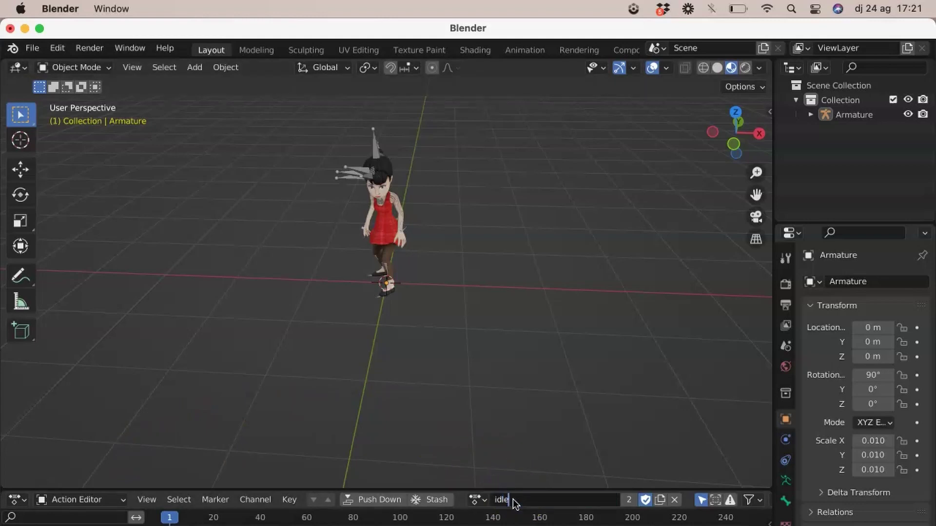
click(526, 422)
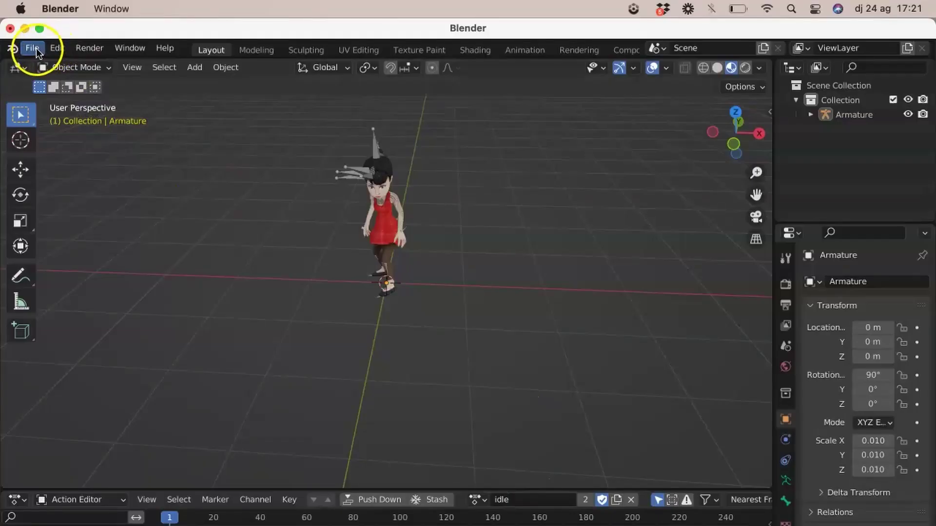
Import Samba Dancing.fbx from the Downloads folder into the scene
click(35, 49)
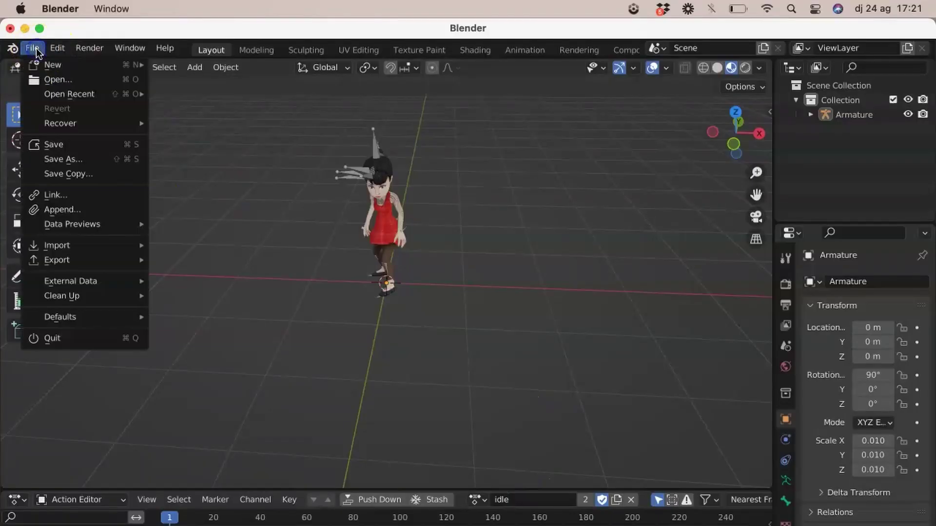
mouse_move(96, 232)
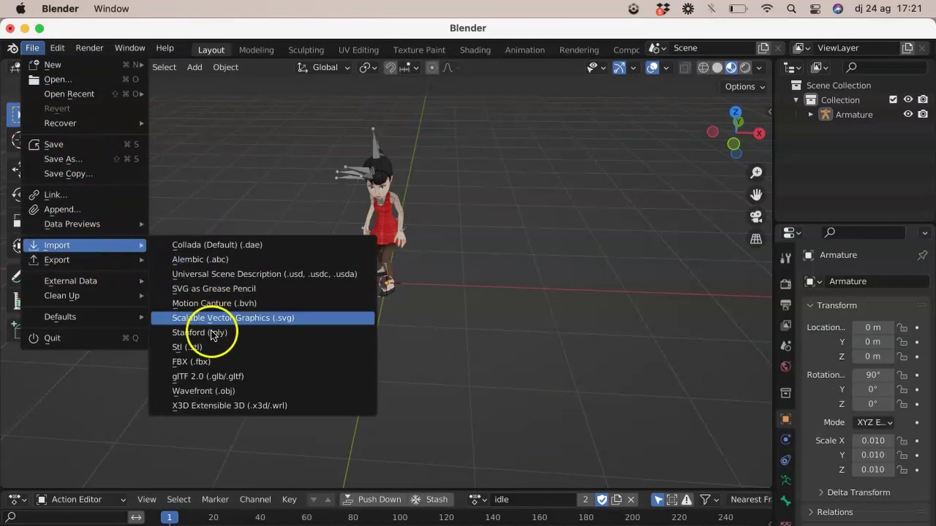
click(218, 361)
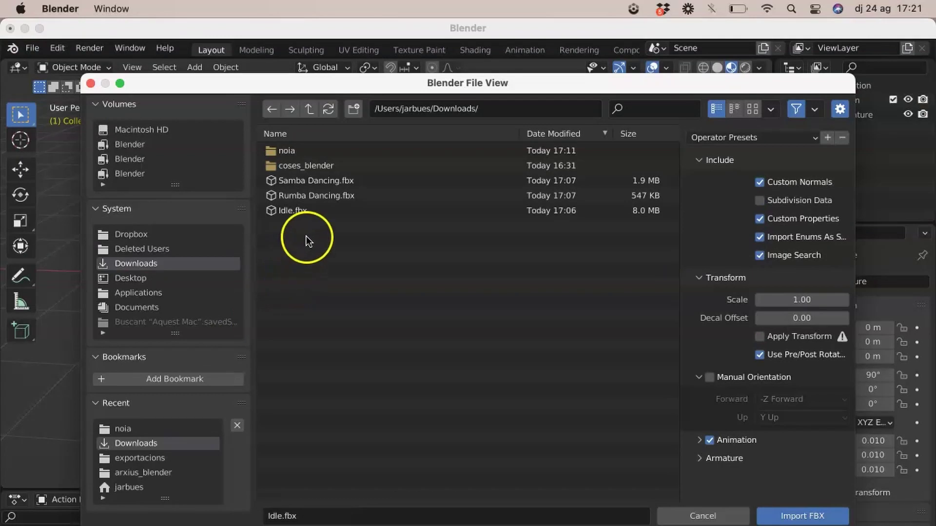
double_click(318, 184)
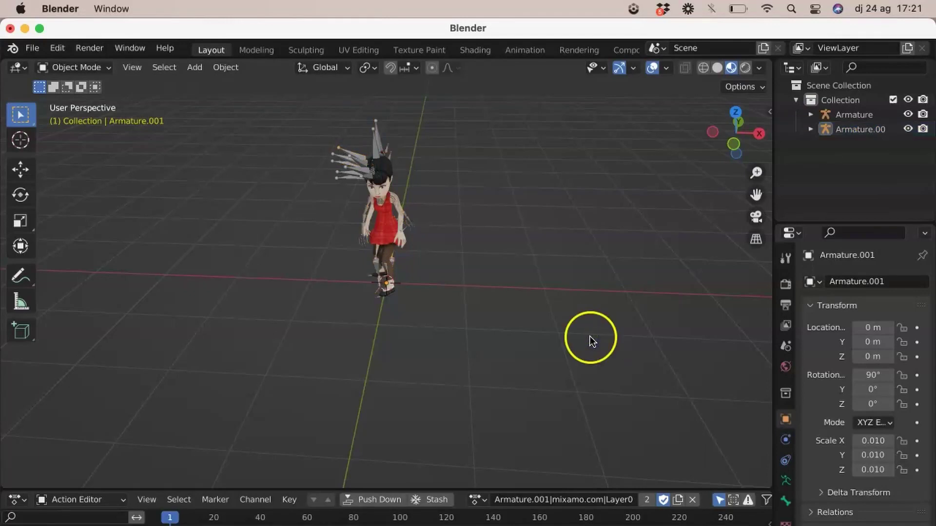
Import Rumba Dancing.fbx from the Downloads folder into the scene
click(35, 49)
mouse_move(97, 241)
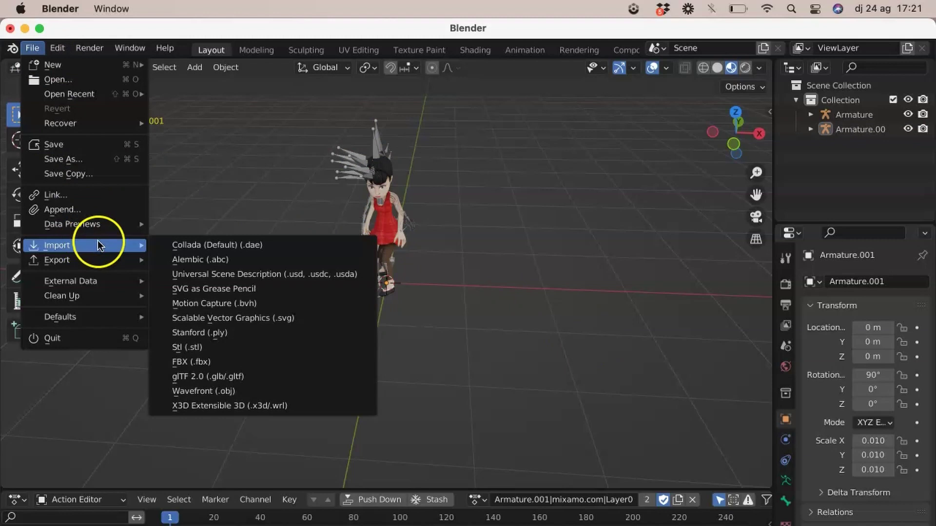
click(208, 364)
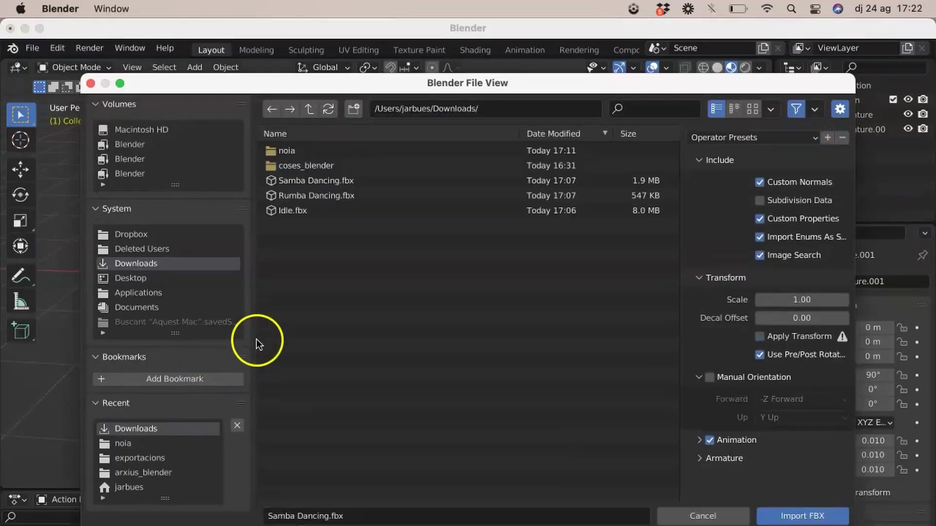
double_click(300, 197)
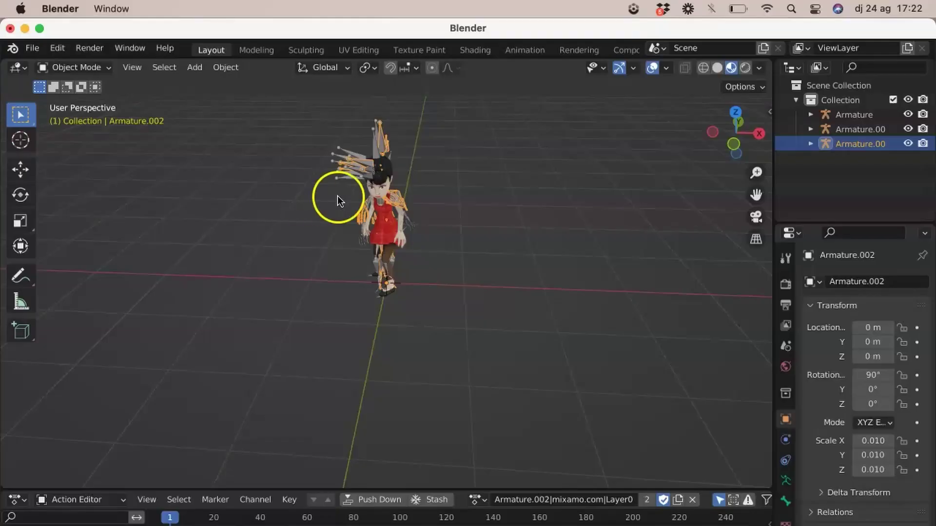
Rename the action of the selected rumba armature as rumba
click(542, 501)
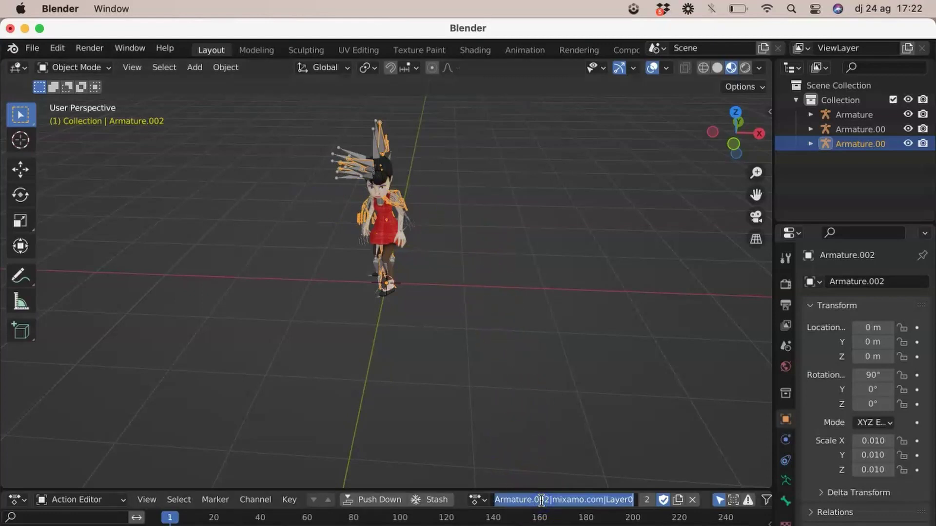
text(rumba)
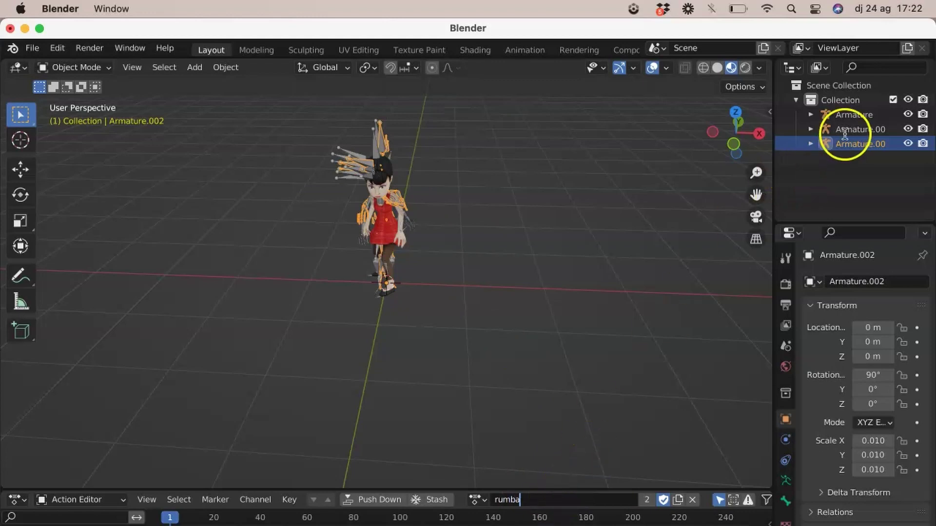
key(Return)
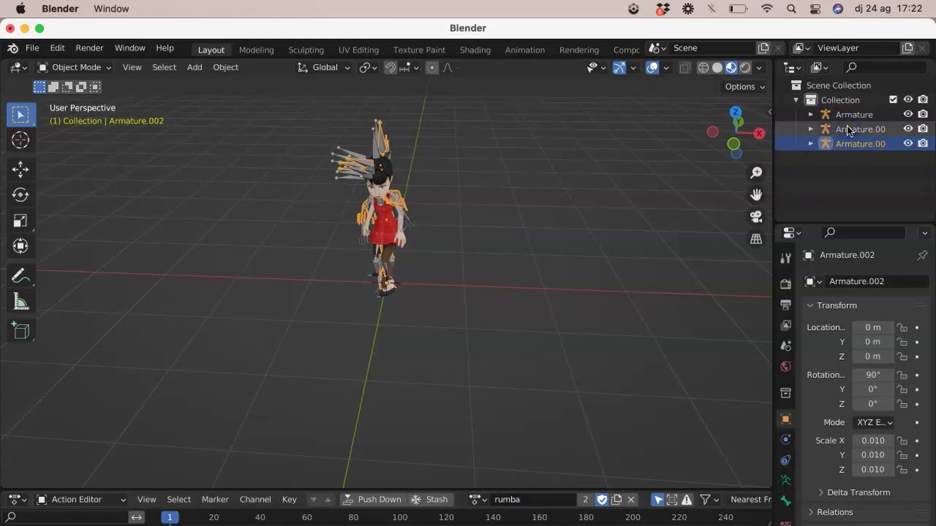
Select the Armature.001 object holding the samba dance and rename its action as samba
click(847, 128)
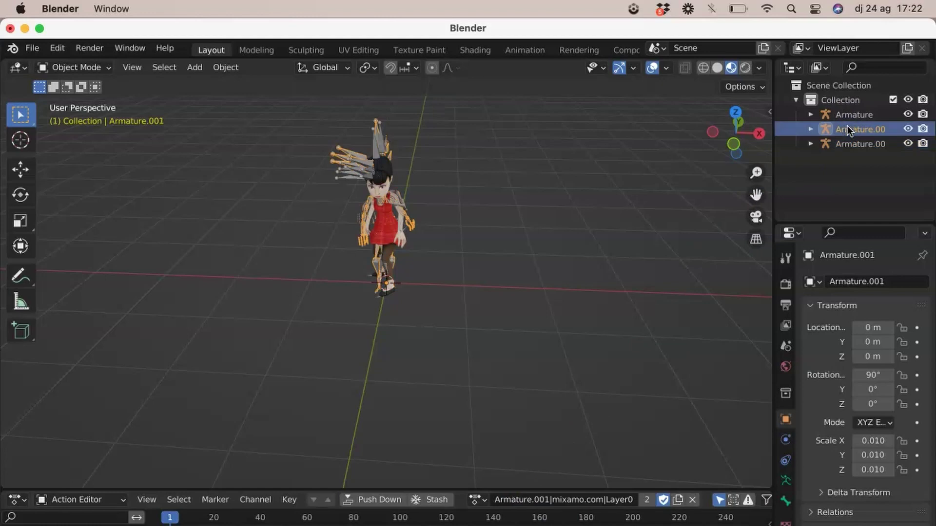
click(578, 500)
text(samba)
click(550, 381)
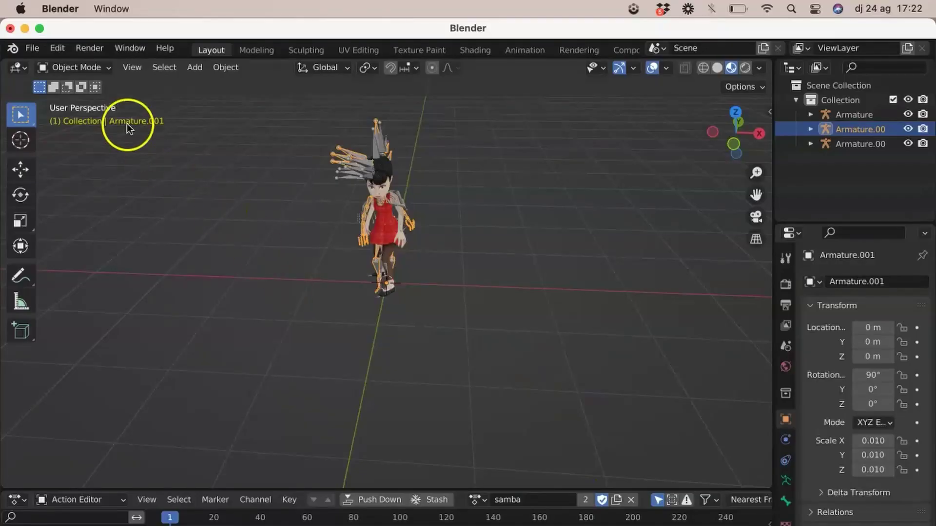
Export the scene as an FBX file named noia_cospaces_animacions.fbx in the Downloads/noia folder
click(33, 49)
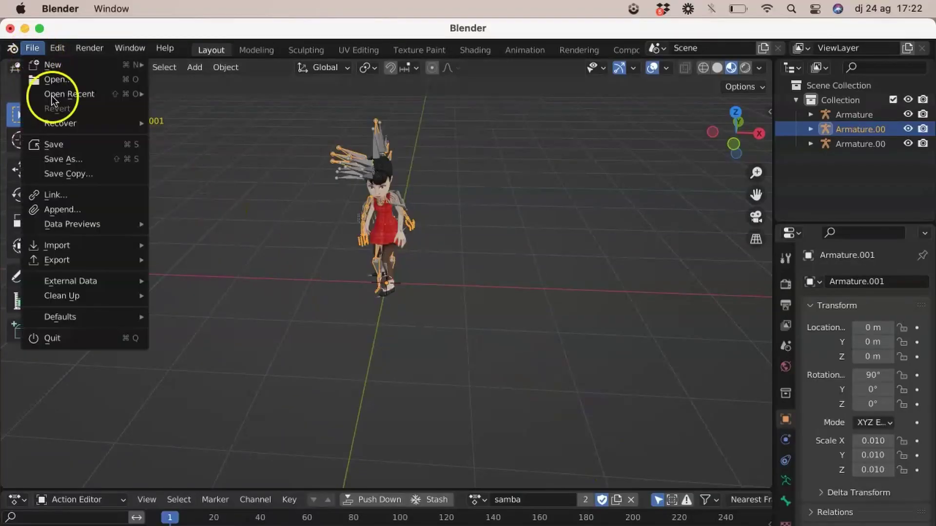
mouse_move(98, 259)
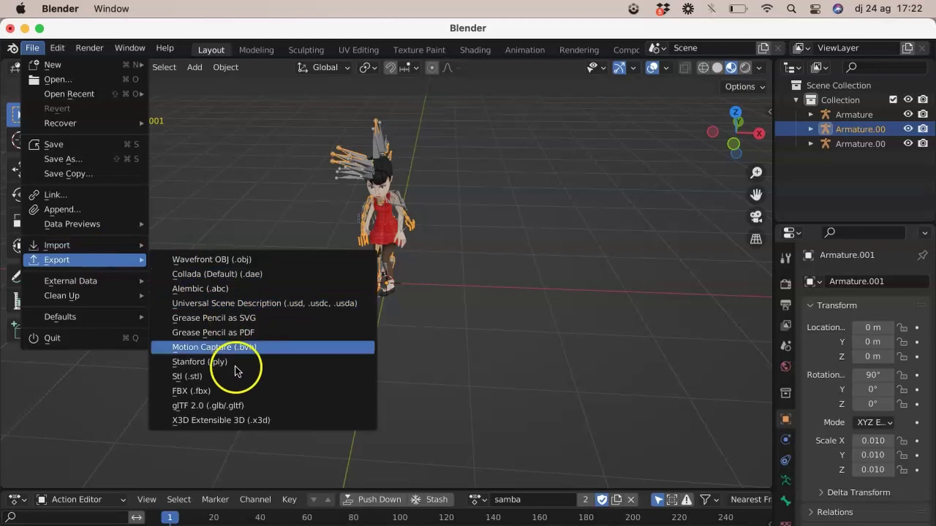
click(233, 390)
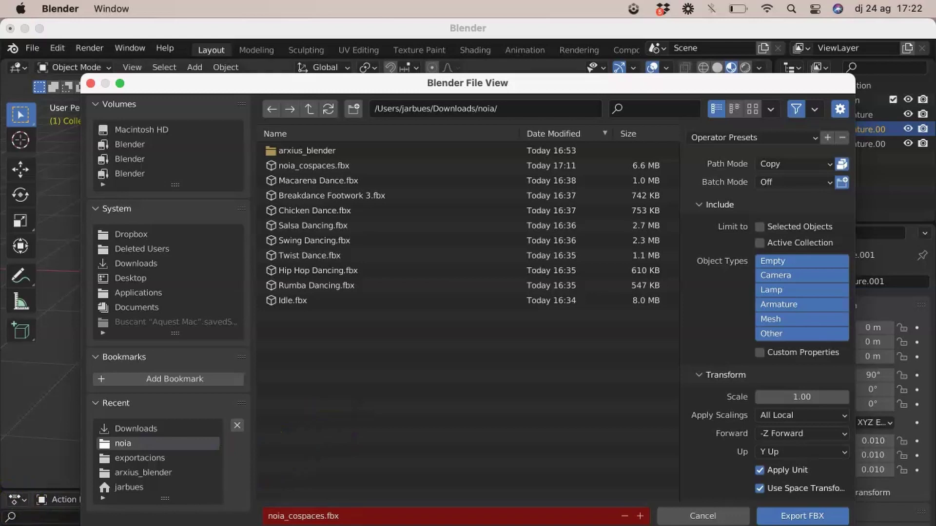
click(326, 517)
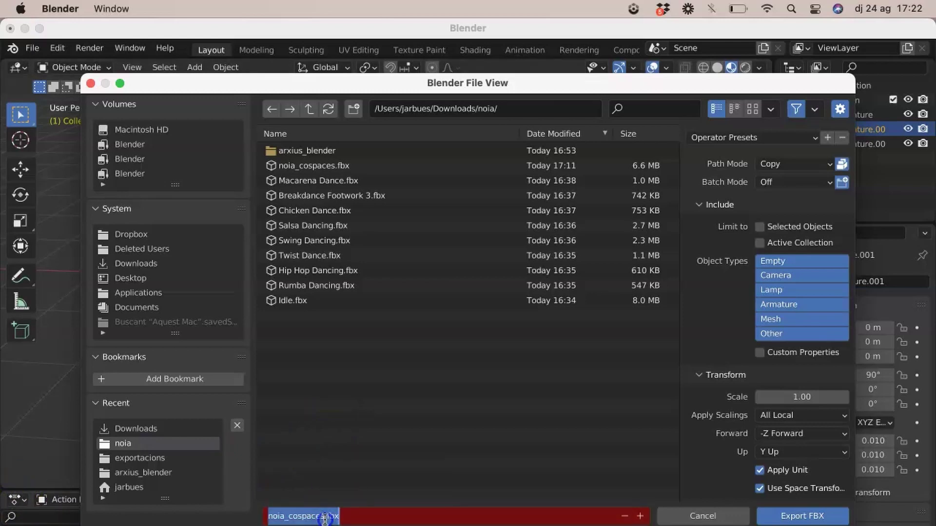
click(325, 517)
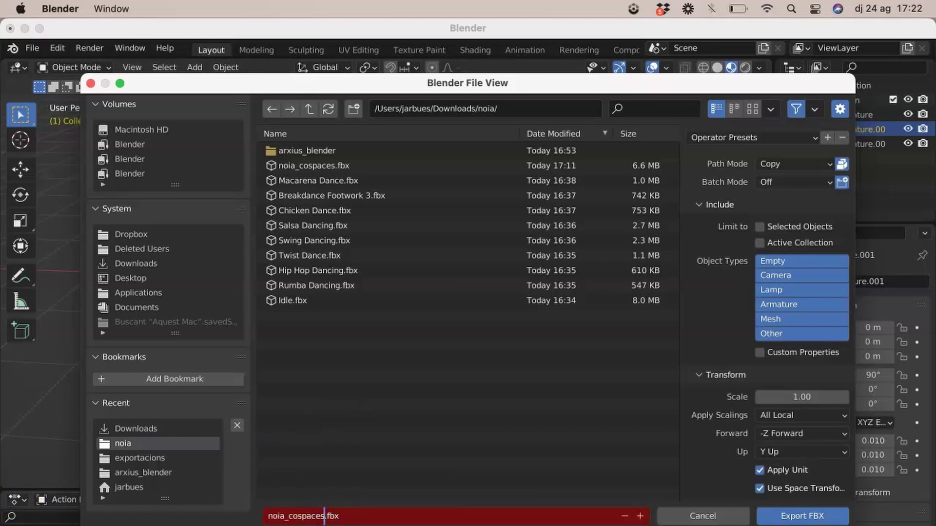
text(_animacions)
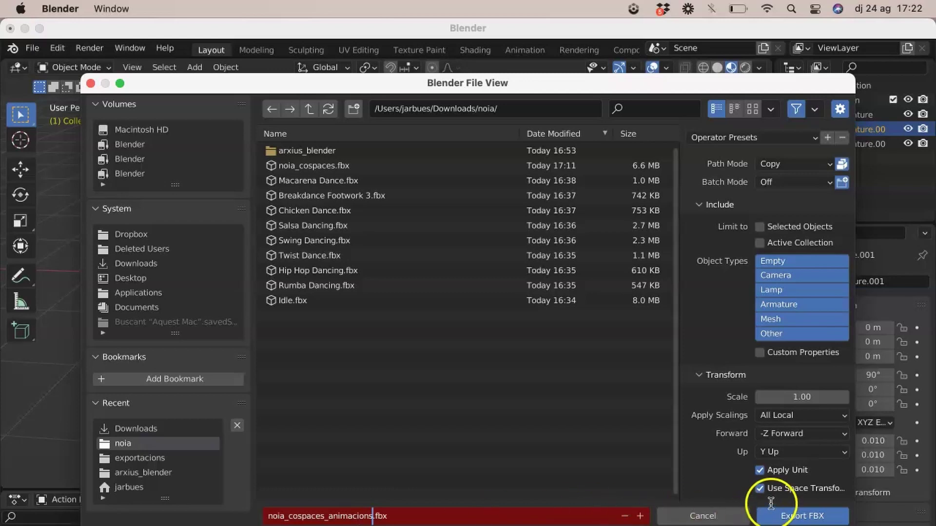
click(791, 517)
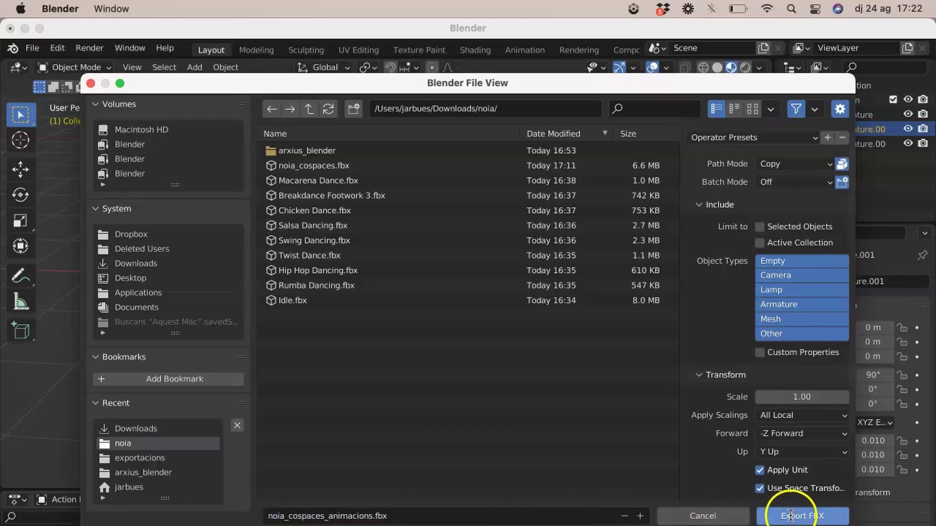
click(790, 515)
click(638, 435)
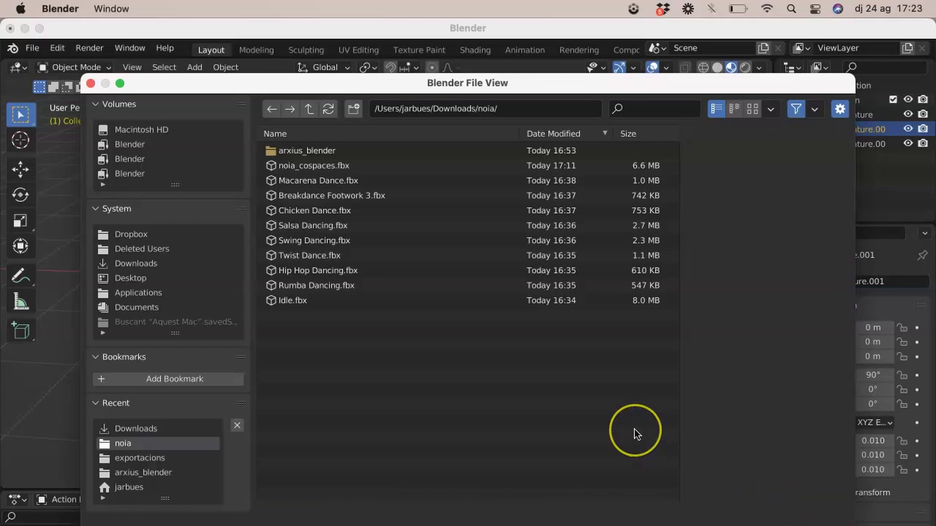
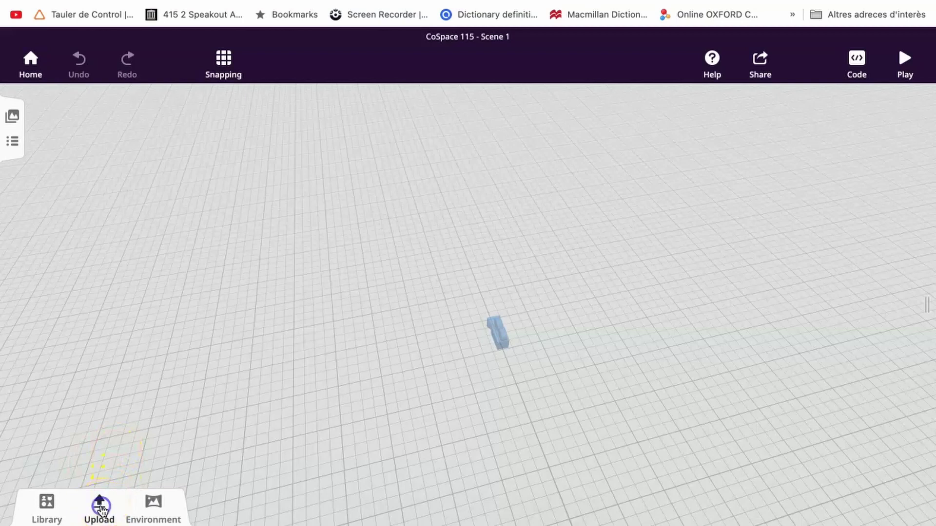
Switch to CoSpaces Edu and upload noia_cospaces_animacions.fbx from the noia folder as a 3D model
click(100, 508)
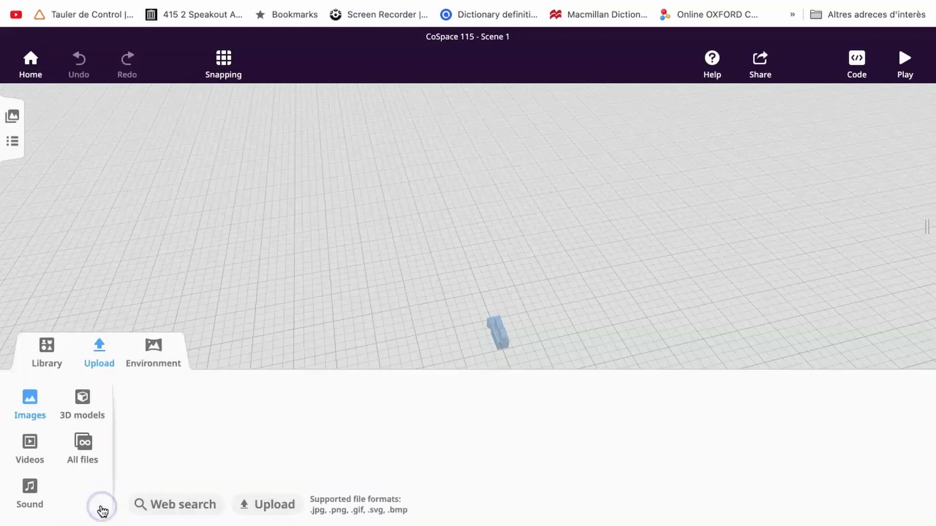
click(83, 401)
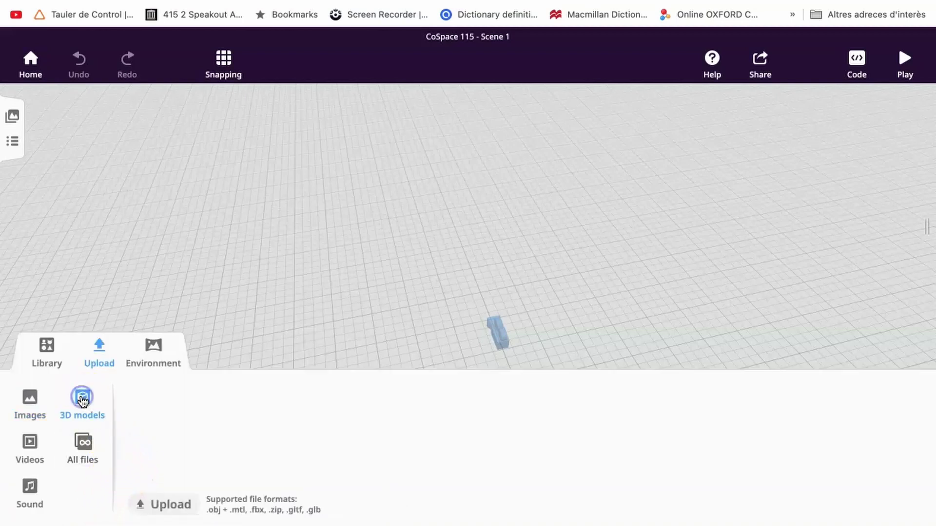
click(168, 507)
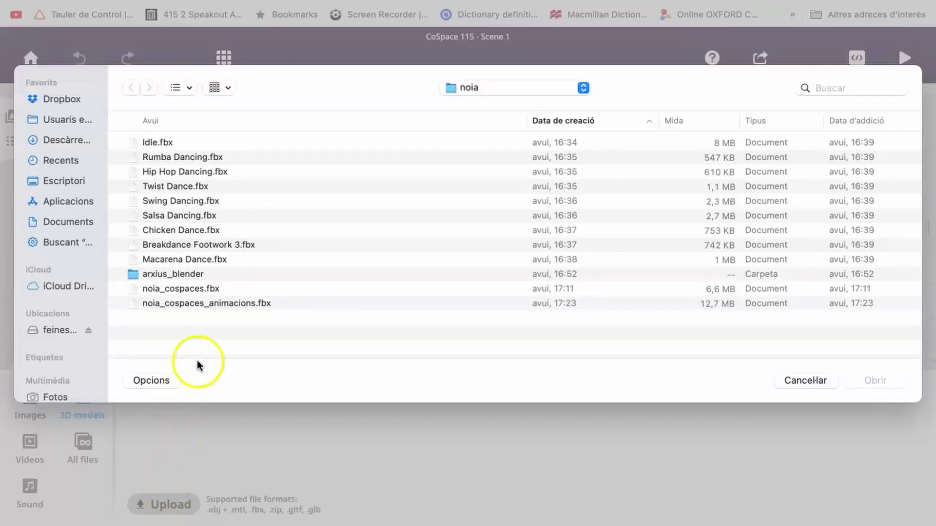
click(183, 303)
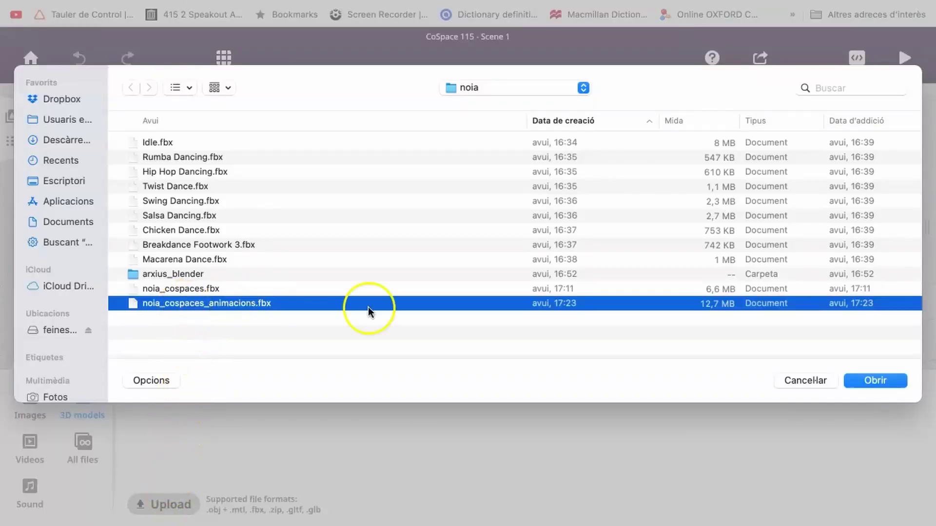
click(880, 381)
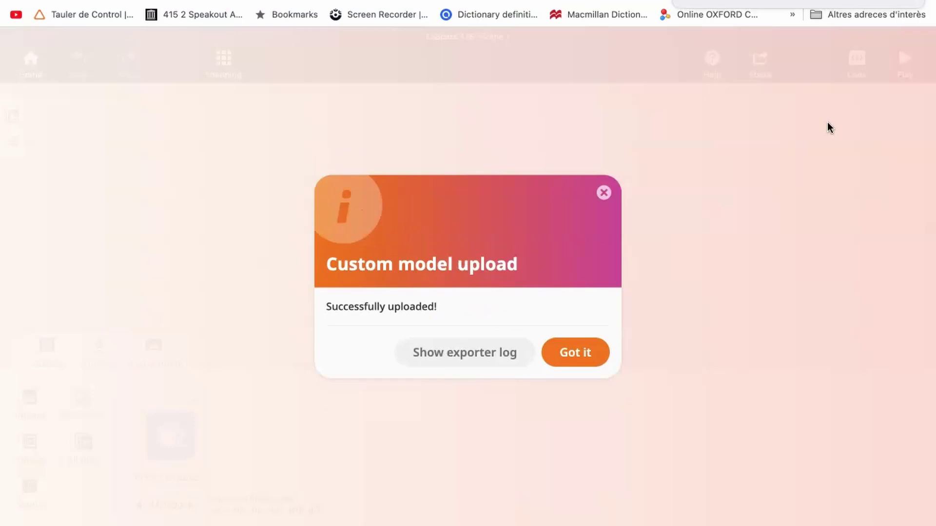
click(585, 359)
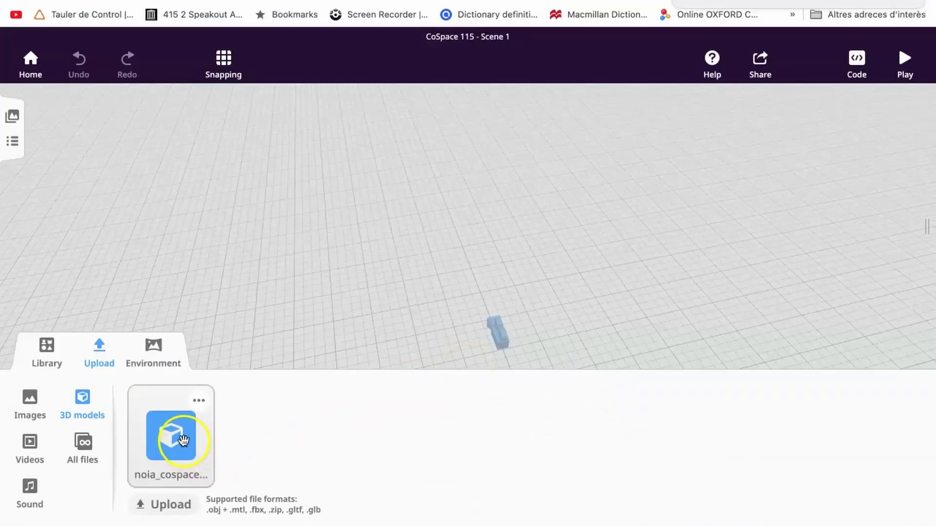
Place the uploaded noia_cospaces_animacions model beside the camera in the scene and enlarge it to roughly twice its size
drag(179, 439, 466, 293)
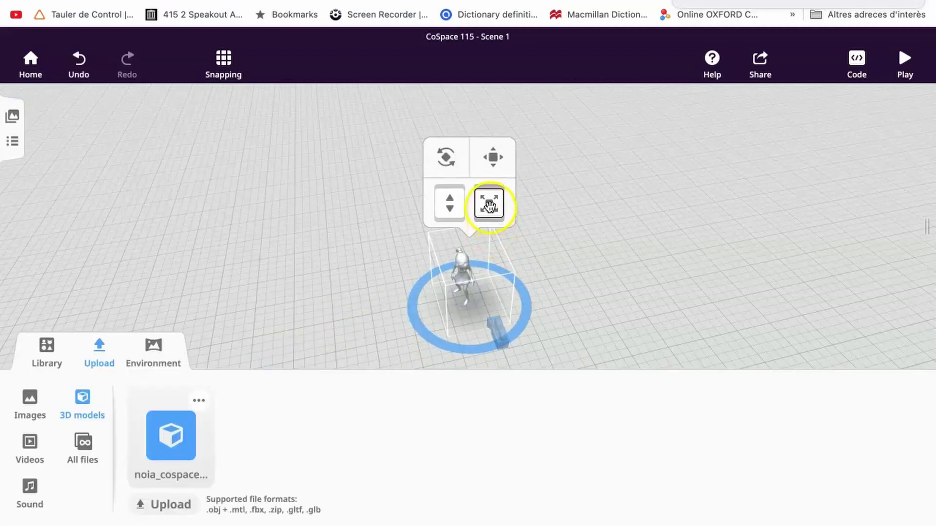
drag(489, 203, 527, 147)
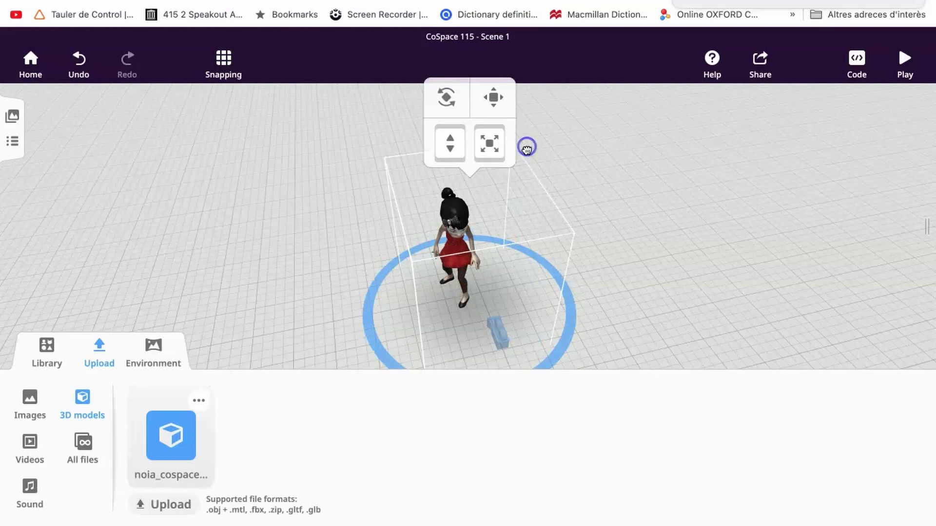
Set the girl model's animation to samba and play the scene to preview the dance
right_click(457, 228)
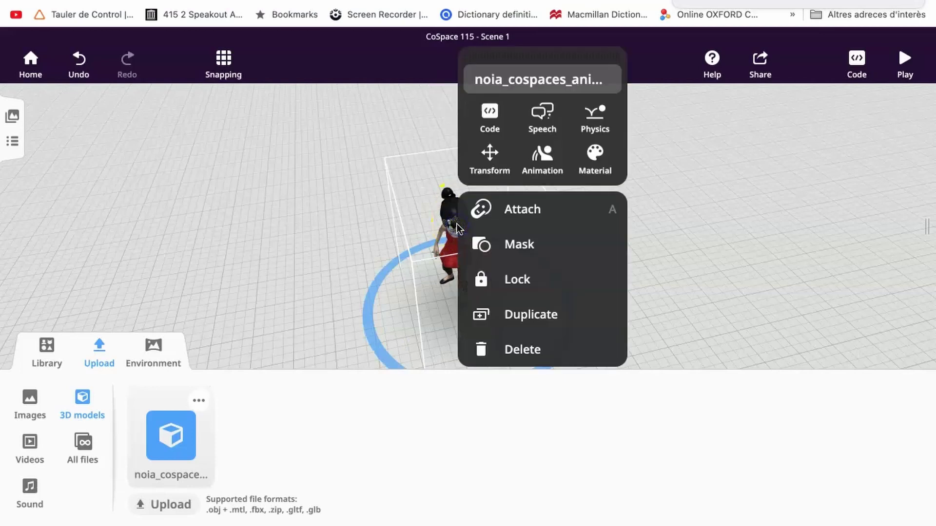
click(537, 165)
click(546, 161)
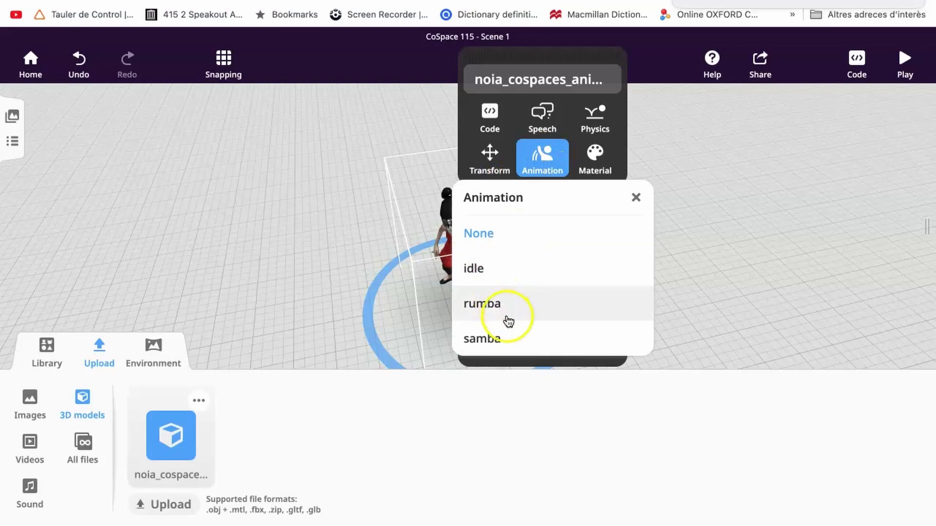
click(510, 344)
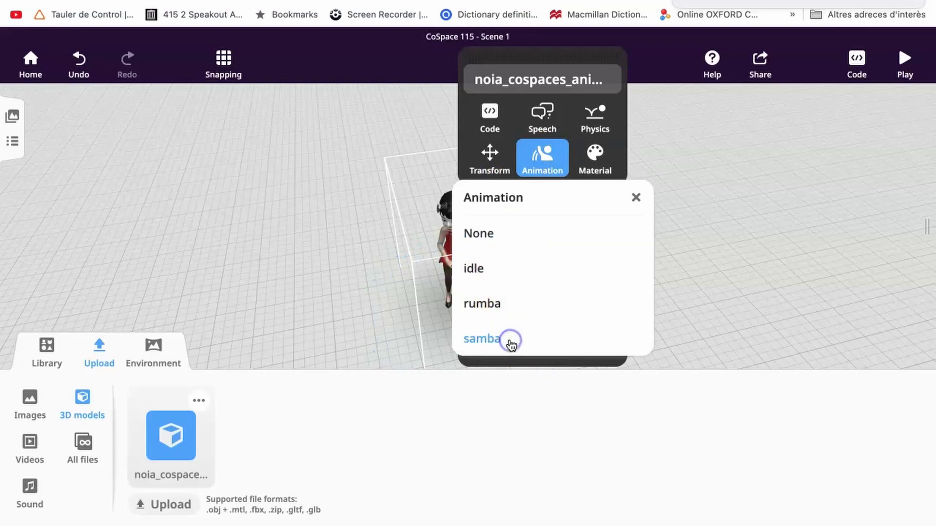
click(897, 69)
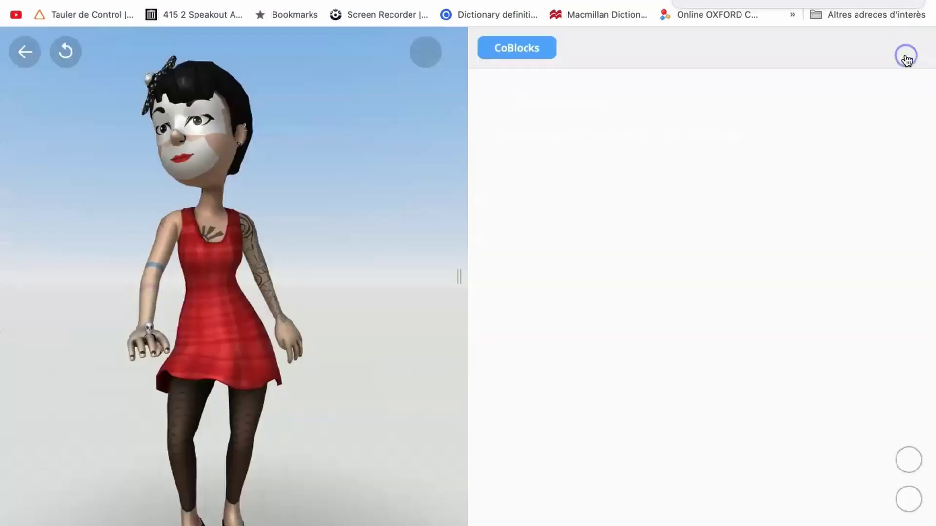
click(907, 57)
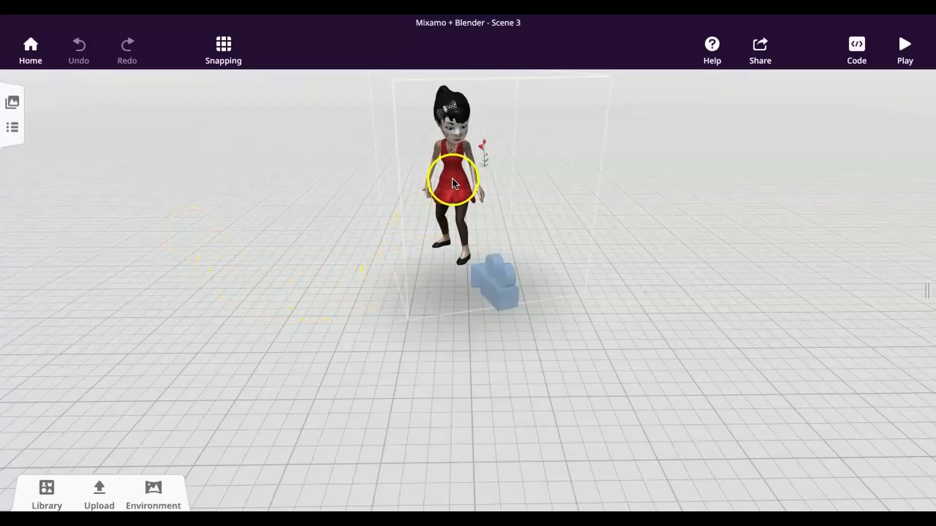
In the Mixamo + Blender scene, make sure Use in CoBlocks is enabled for the girl character
click(453, 182)
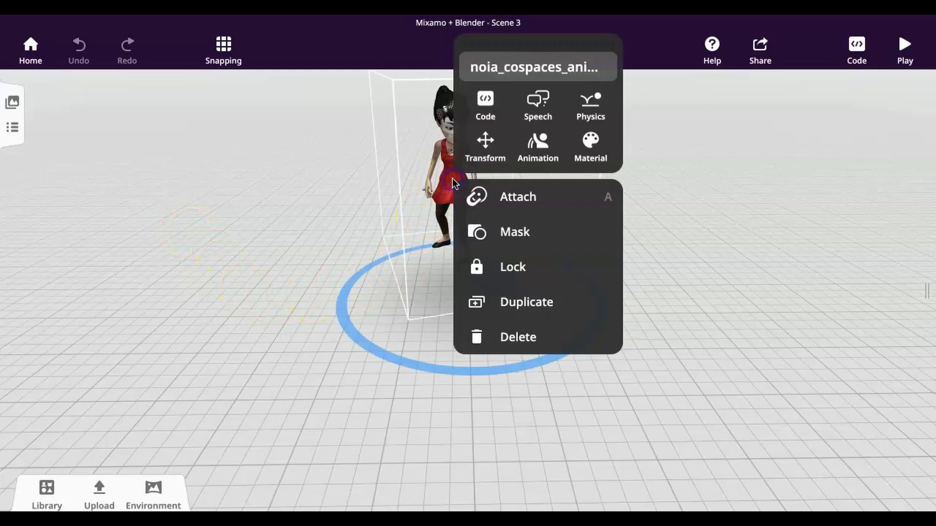
click(487, 105)
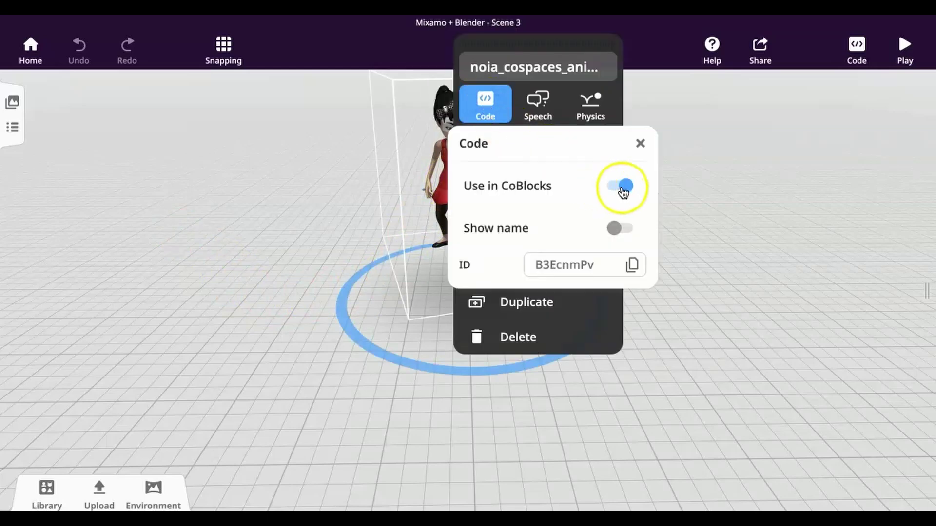
click(642, 143)
click(757, 171)
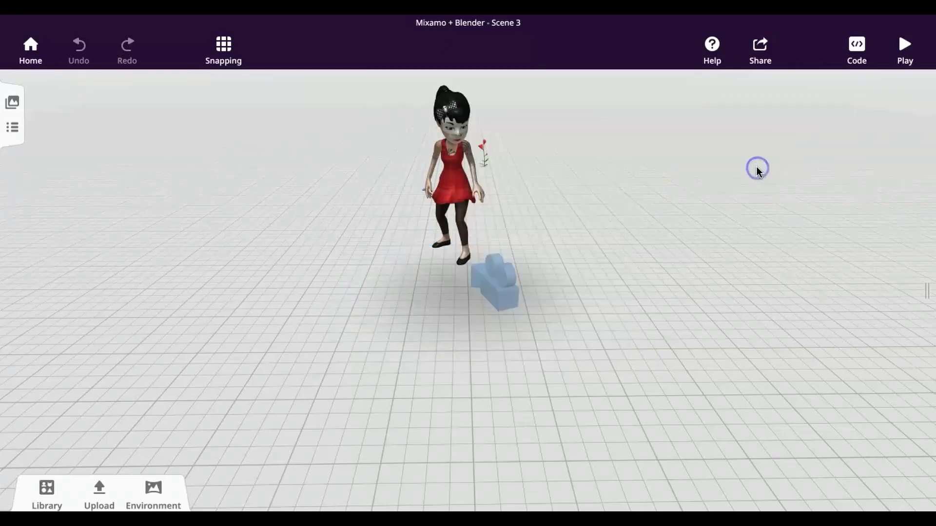
Open the scene's code editor and create a CoBlocks script
click(854, 60)
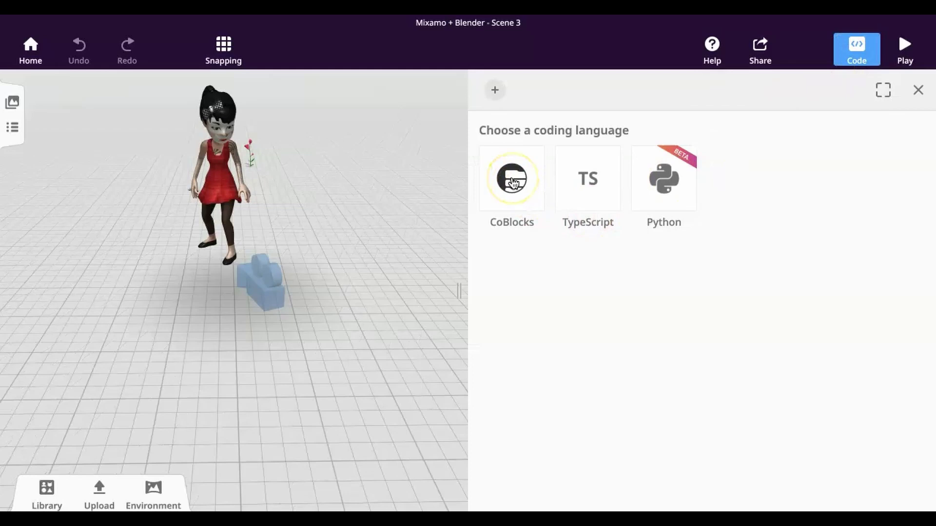
click(513, 182)
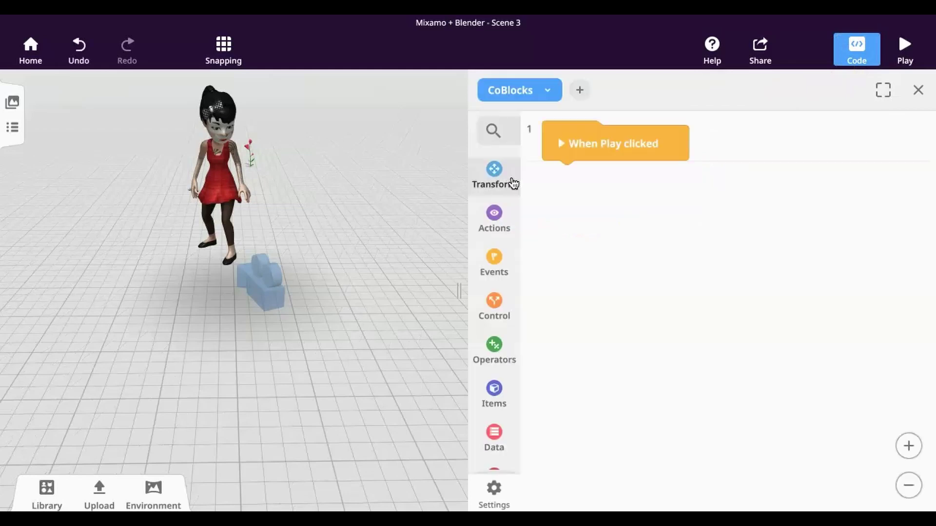
Add a set animation block for noia_cospaces_animacions.fbx under When Play clicked and set its animation to idle
click(493, 218)
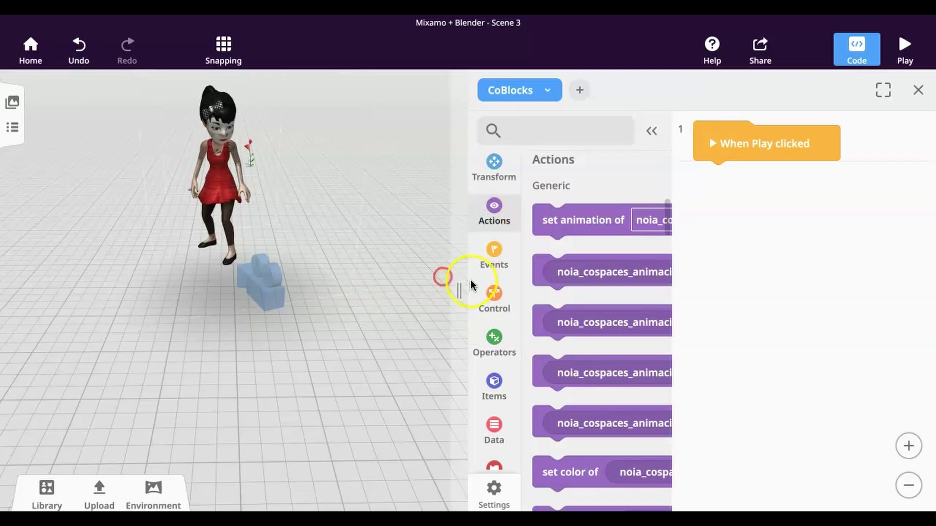
drag(460, 290, 278, 276)
click(390, 217)
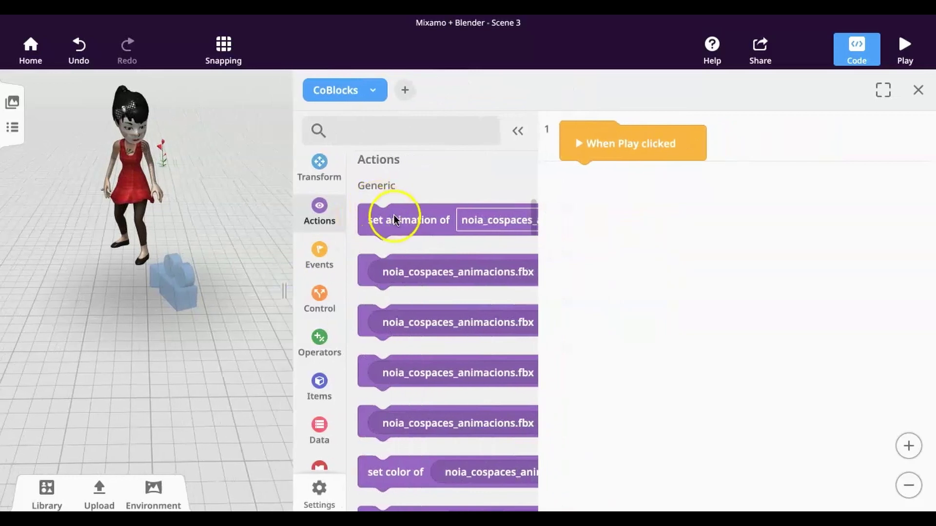
drag(395, 222, 604, 184)
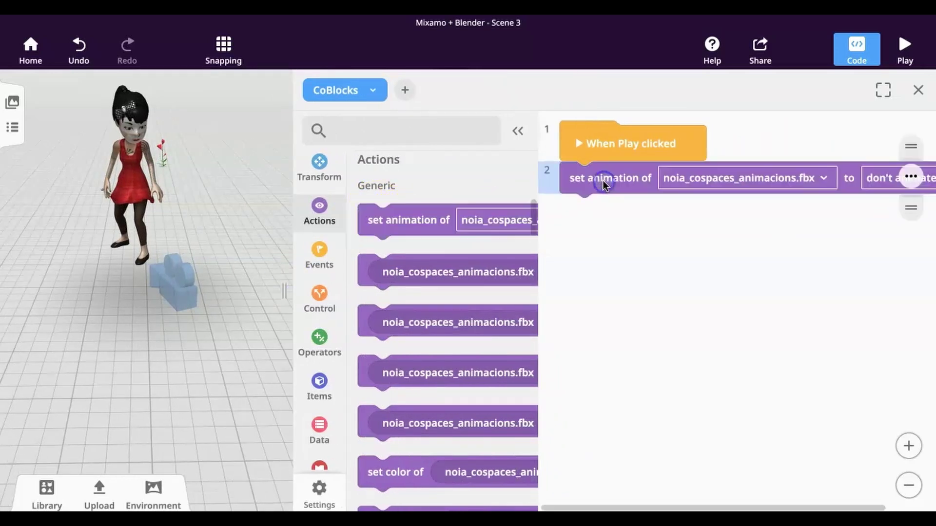
click(518, 132)
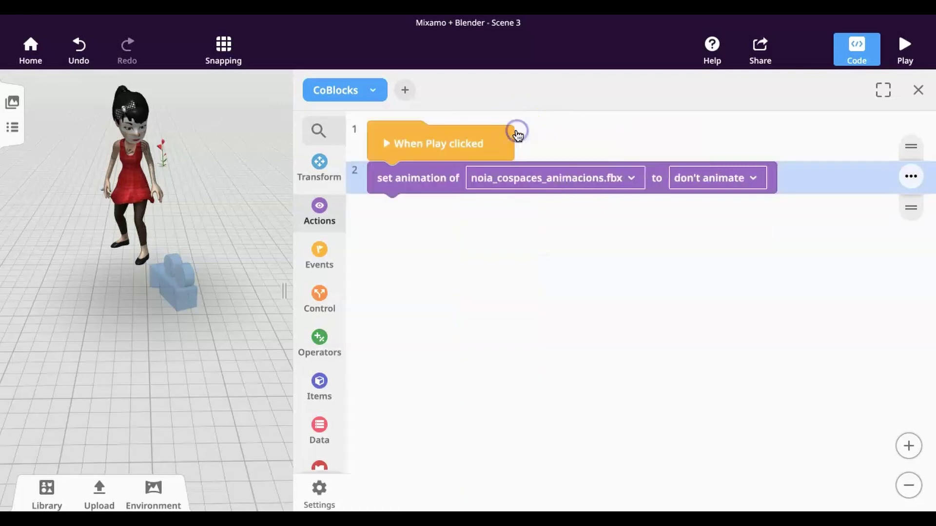
click(735, 179)
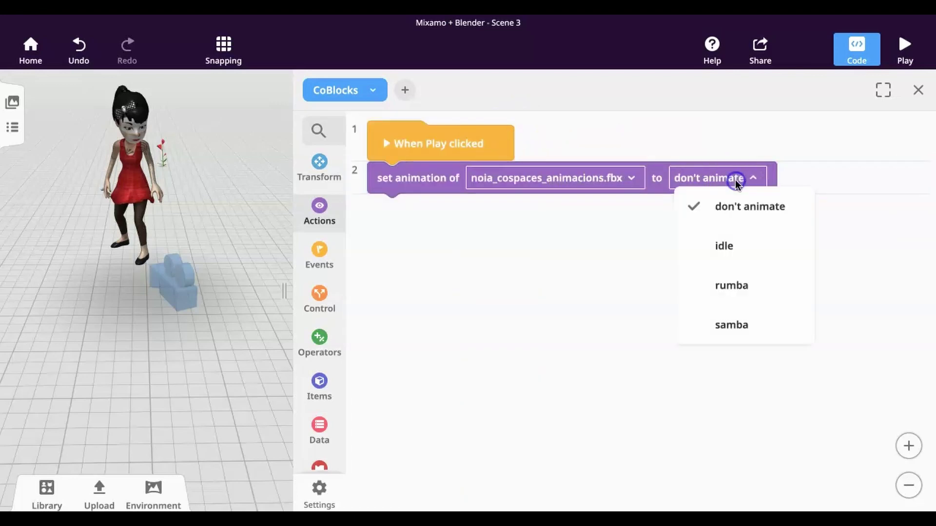
click(737, 249)
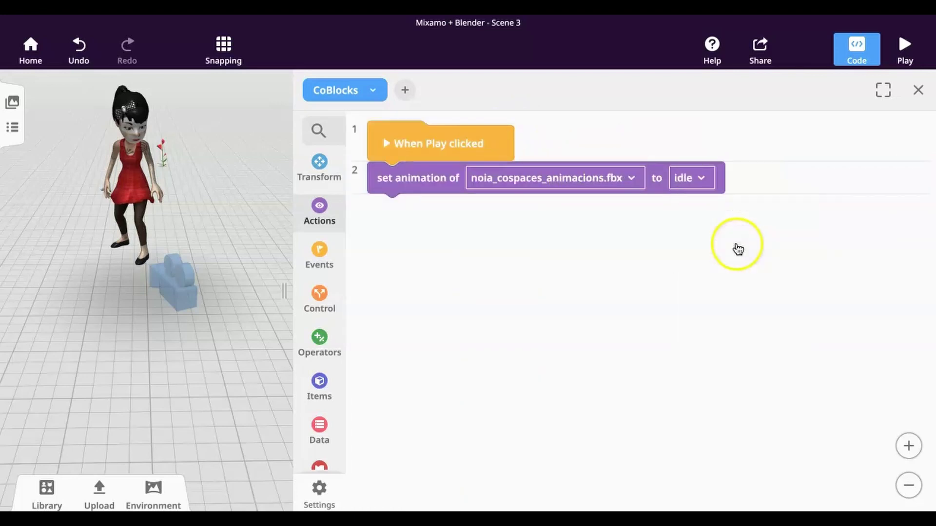
Add a wait block of 3 sec. below the idle animation block in the CoBlocks script
click(320, 298)
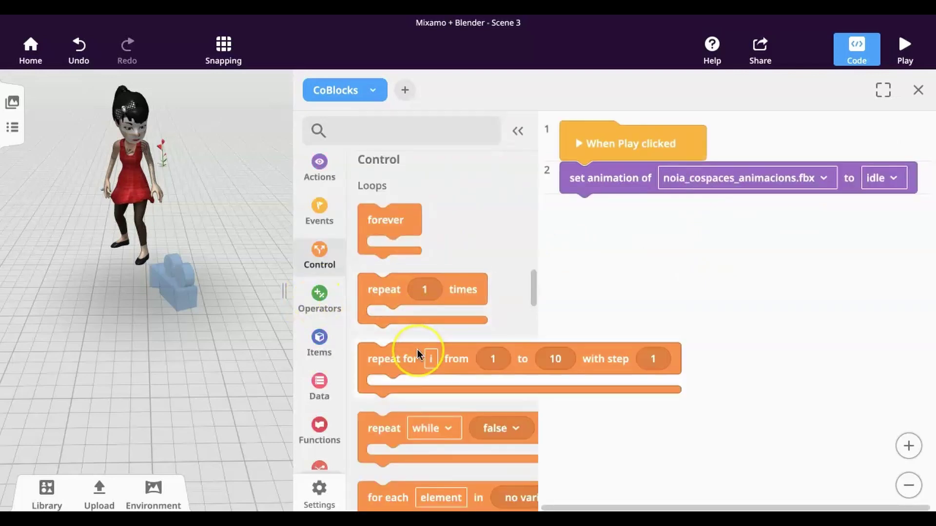
scroll(417, 350, down, 3)
scroll(418, 349, down, 5)
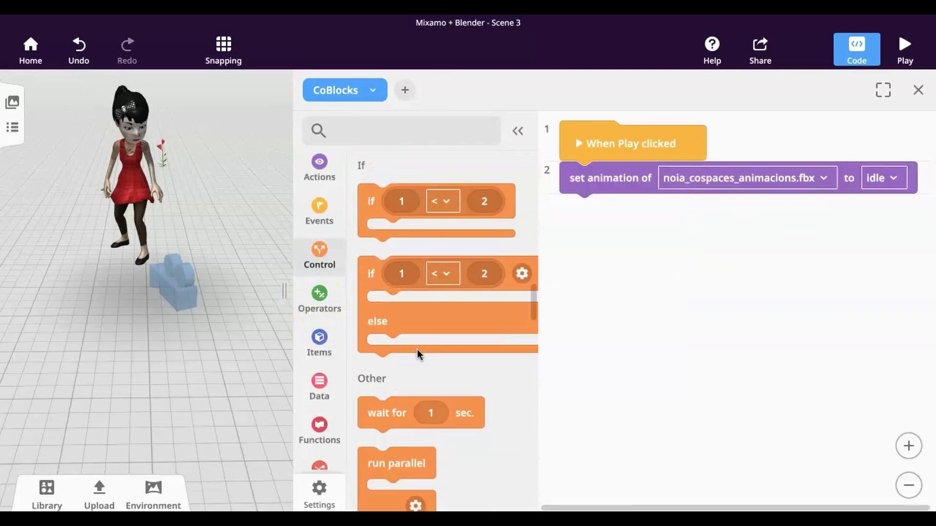
drag(385, 407, 589, 212)
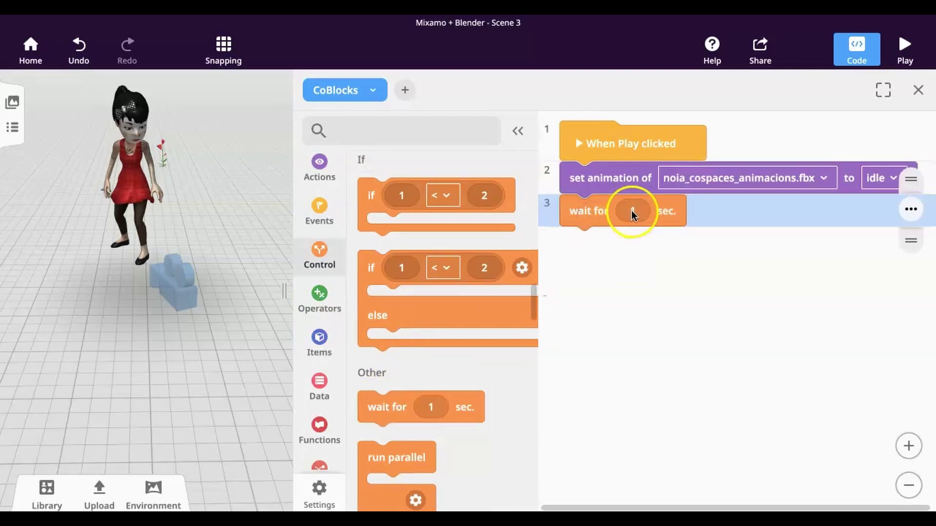
click(631, 211)
text(3)
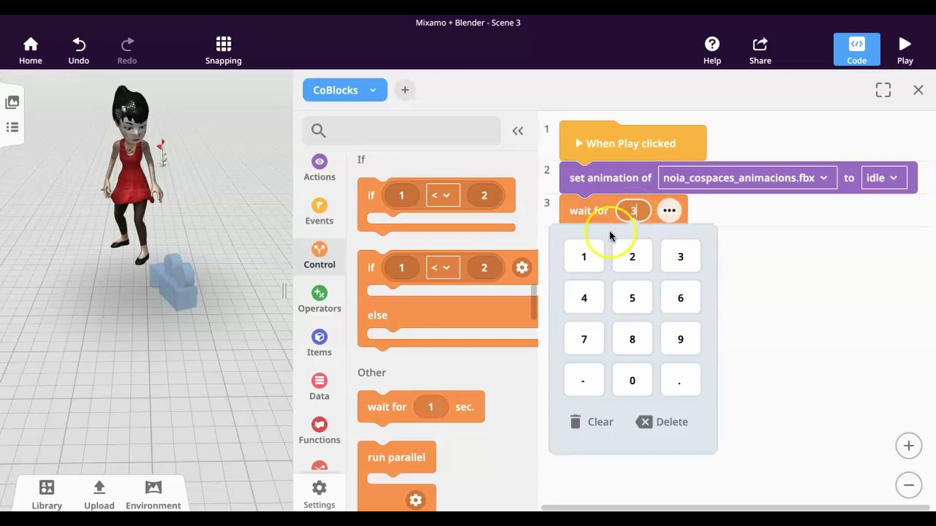
Add a set animation block for noia_cospaces_animacions.fbx below the 3-second wait and set its animation to rumba
click(318, 179)
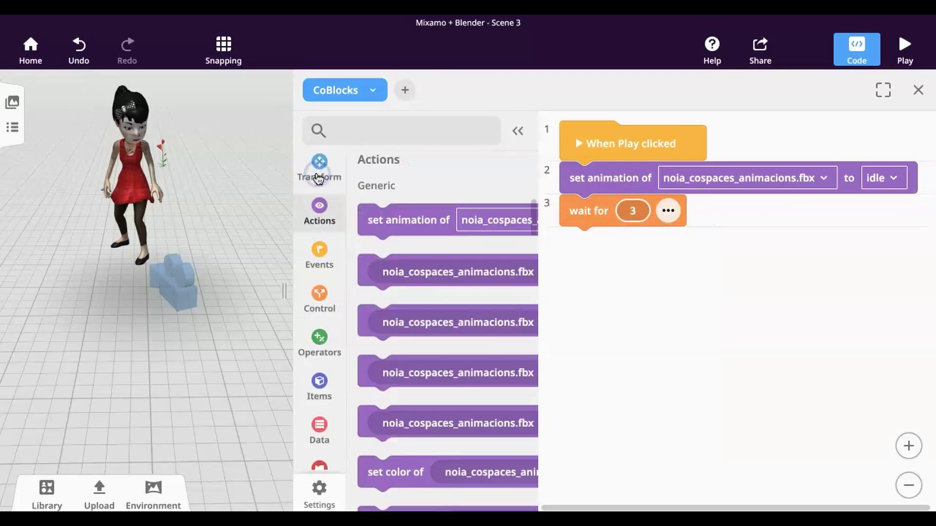
drag(380, 215, 599, 254)
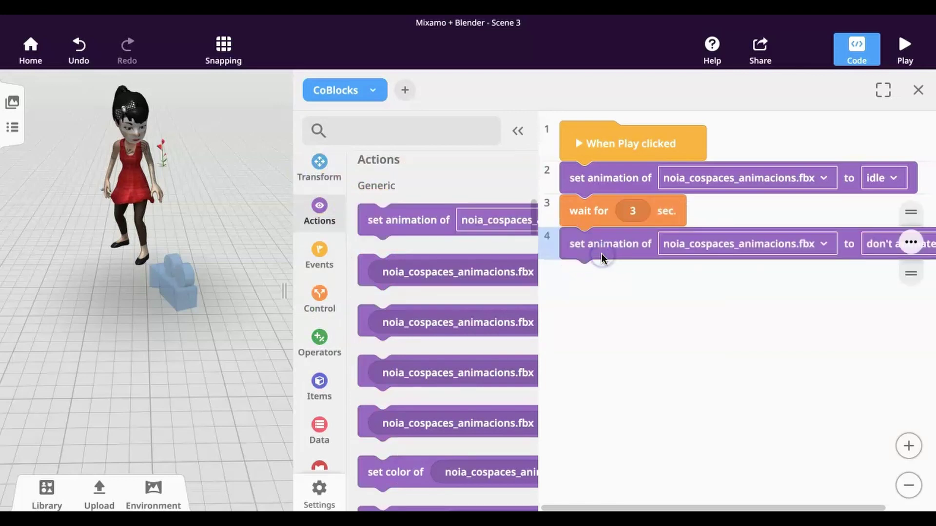
click(519, 132)
click(706, 243)
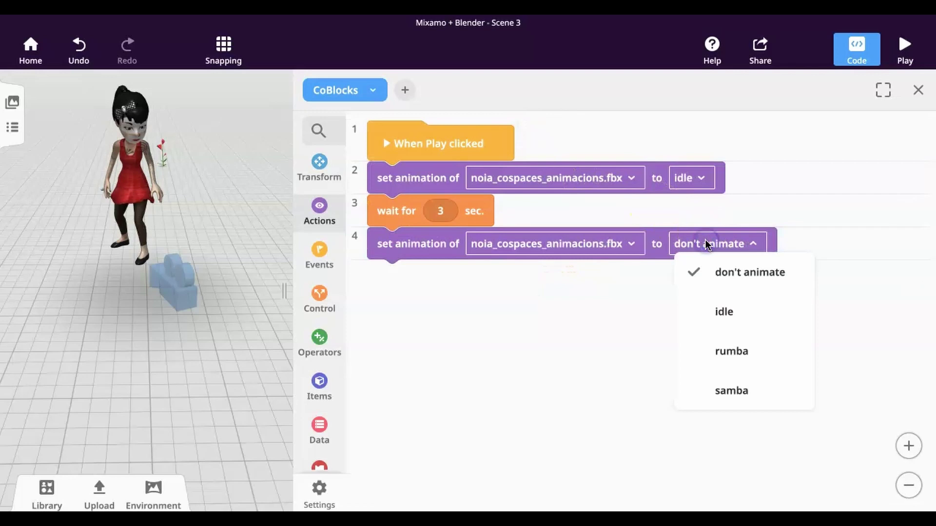
click(728, 350)
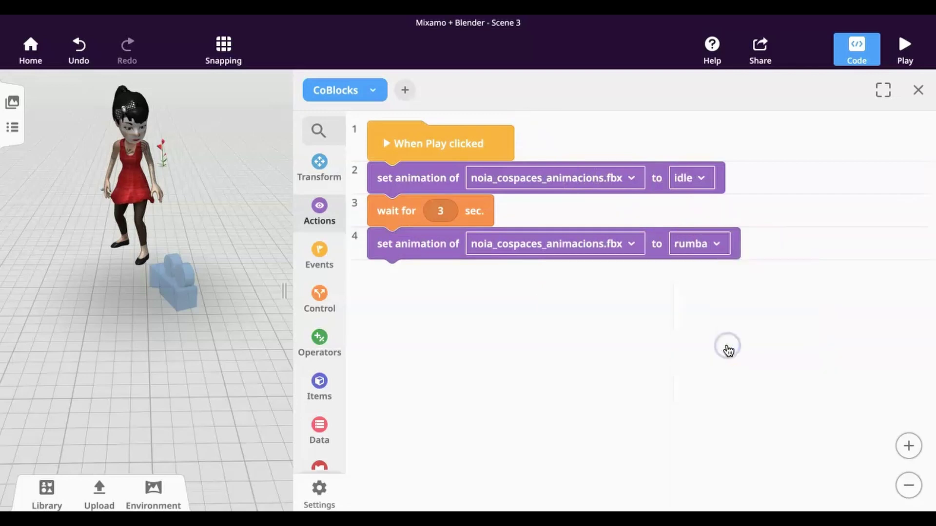
Add a wait block of 8 sec. below the rumba animation block
click(318, 299)
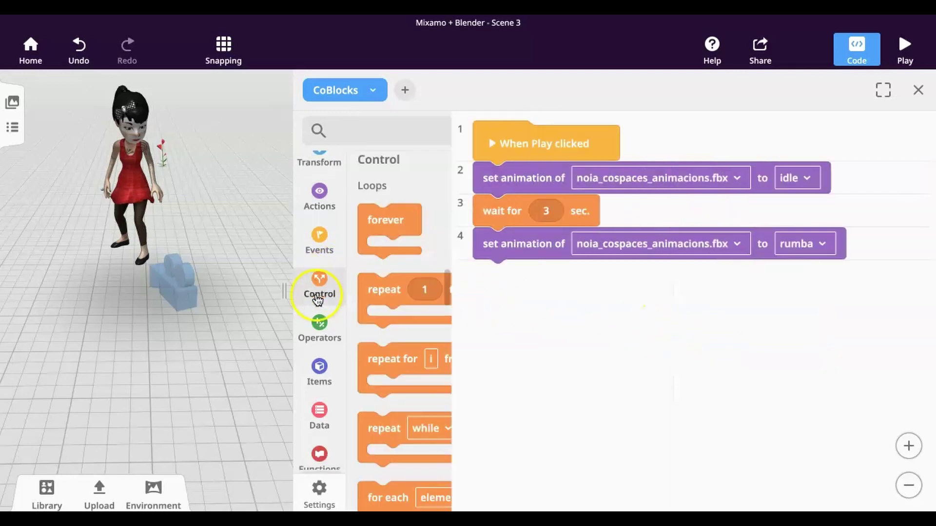
scroll(408, 379, down, 5)
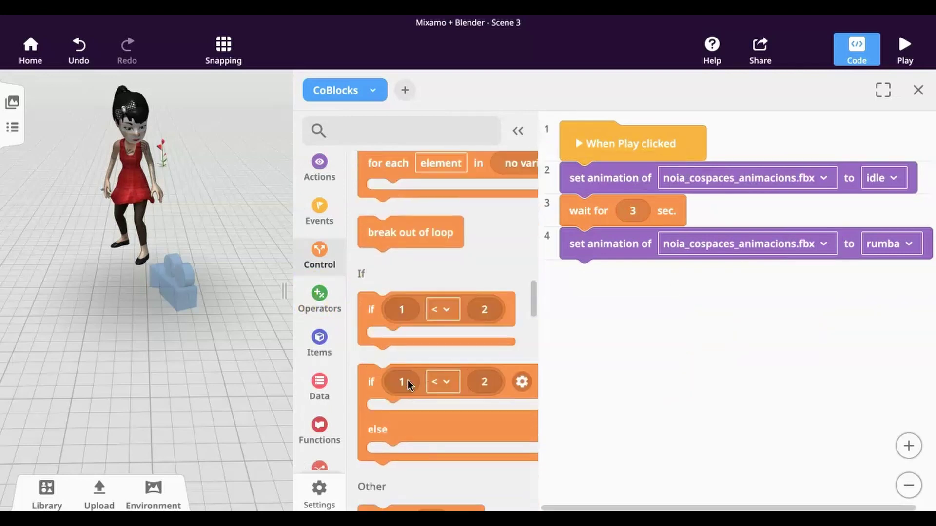
scroll(408, 380, down, 3)
drag(385, 318, 590, 275)
click(633, 276)
text(8)
click(653, 333)
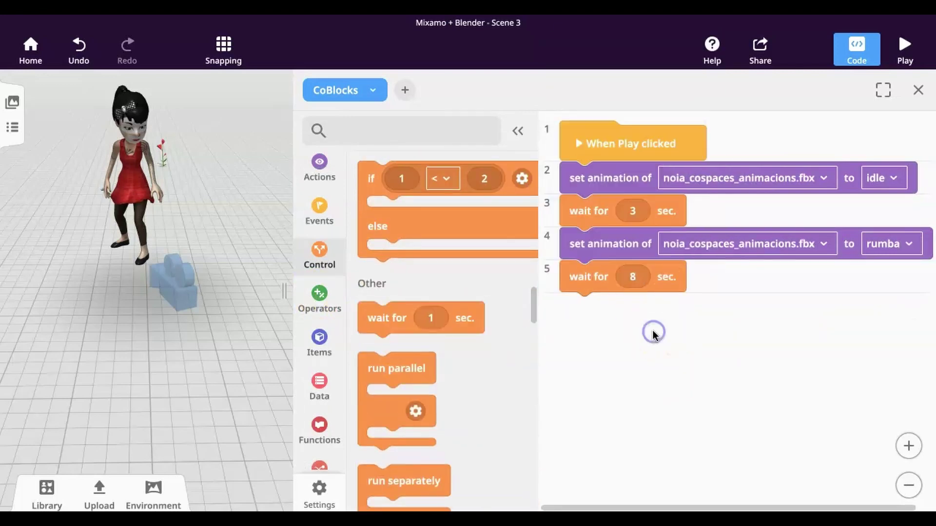
Add a set animation block for noia_cospaces_animacions.fbx at the end of the script and set its animation to samba
click(319, 168)
drag(413, 235, 616, 326)
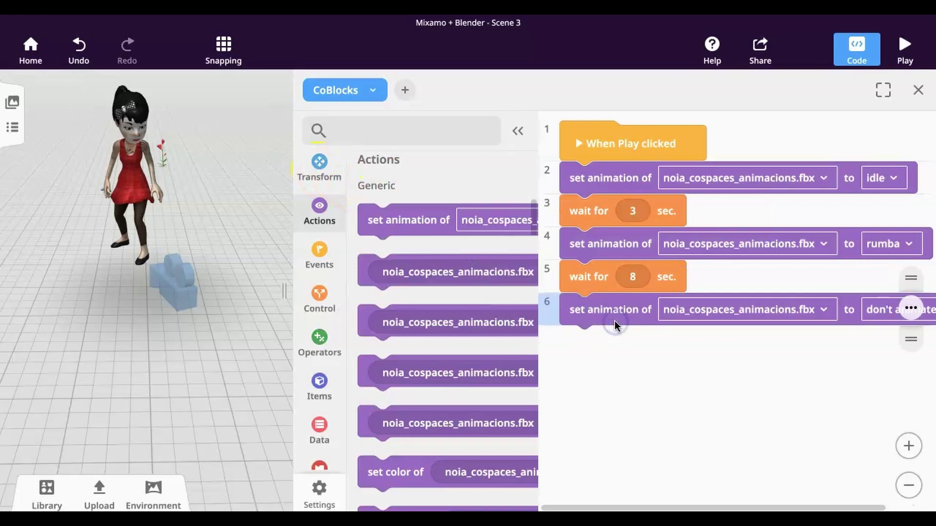
click(517, 131)
click(753, 311)
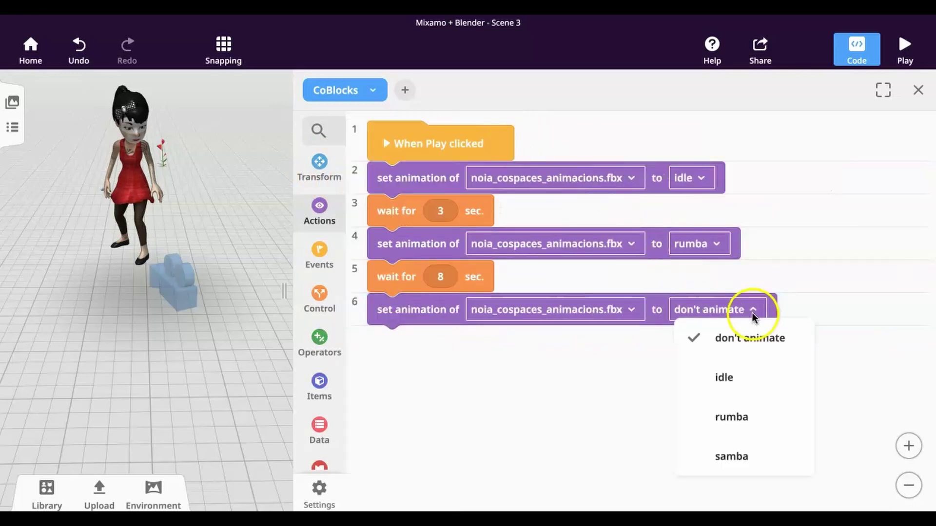
click(748, 457)
Add a wait block of 8 sec. below the samba animation block
click(320, 295)
scroll(396, 439, down, 4)
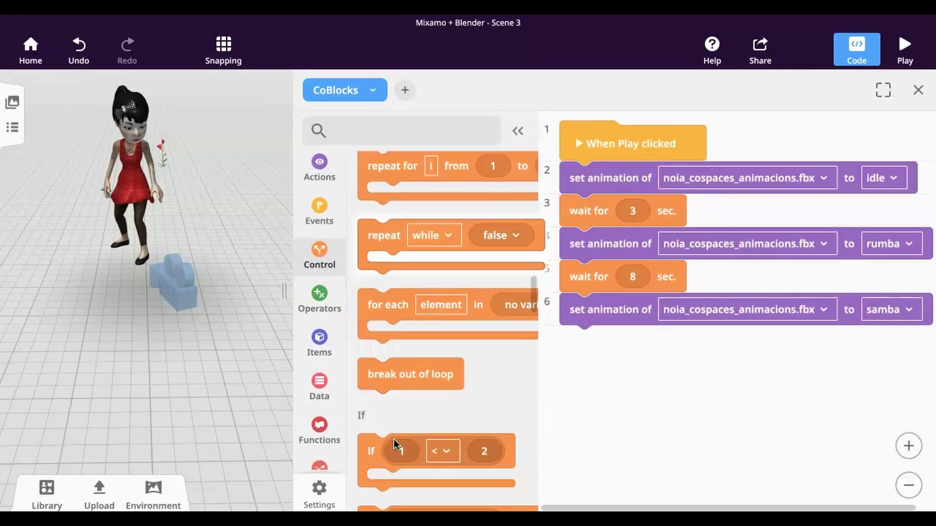
scroll(394, 445, down, 5)
drag(382, 361, 587, 349)
click(633, 342)
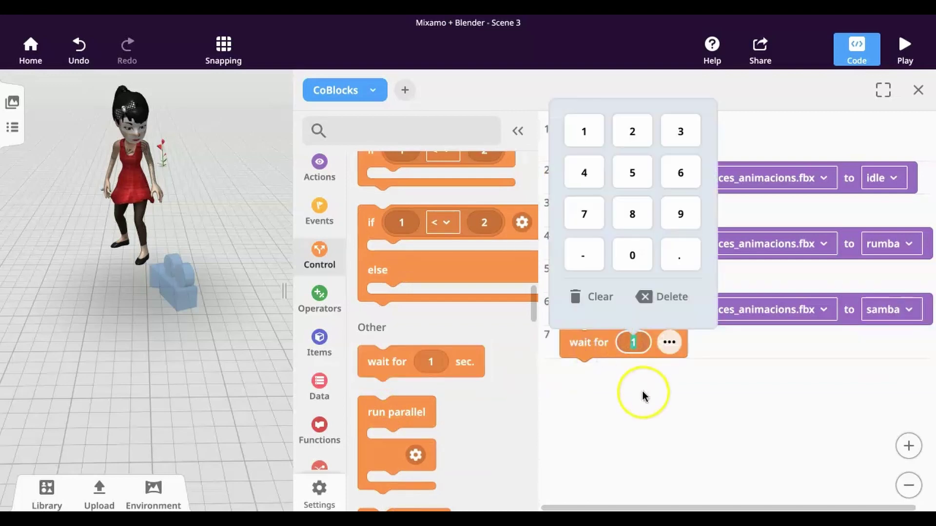
click(643, 396)
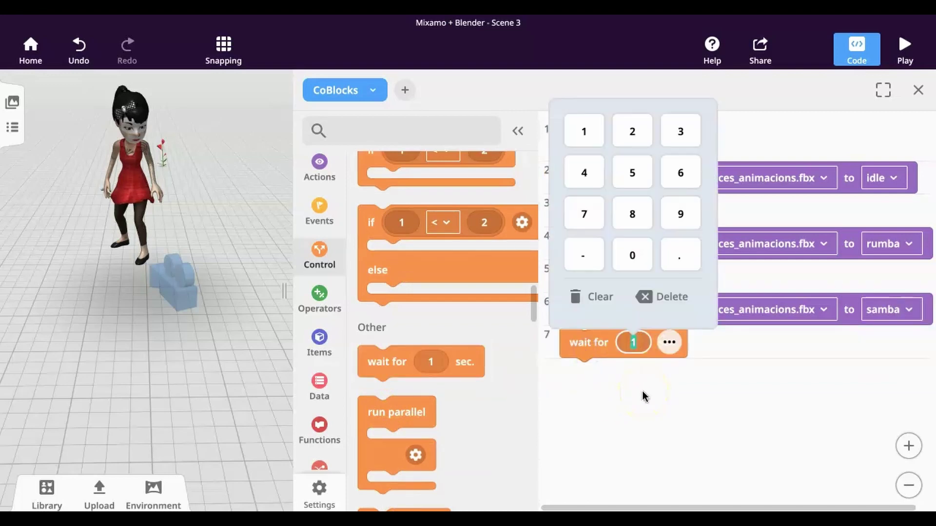
click(610, 391)
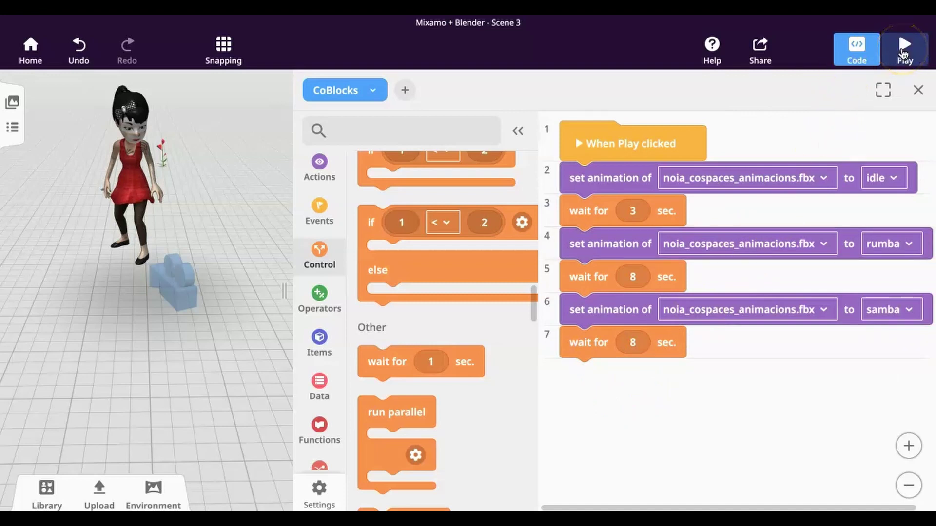
Play the scene to preview the idle, rumba and samba sequence, and return to the editor
click(904, 53)
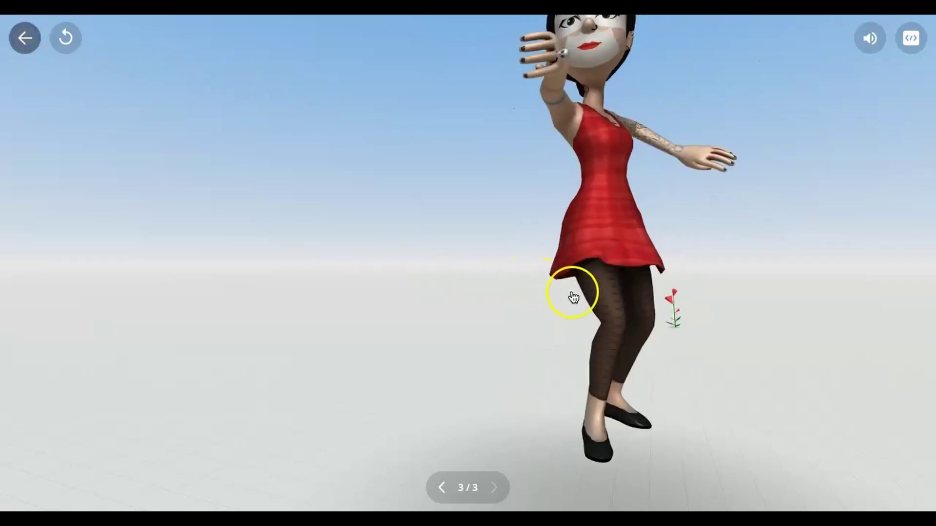
key(Escape)
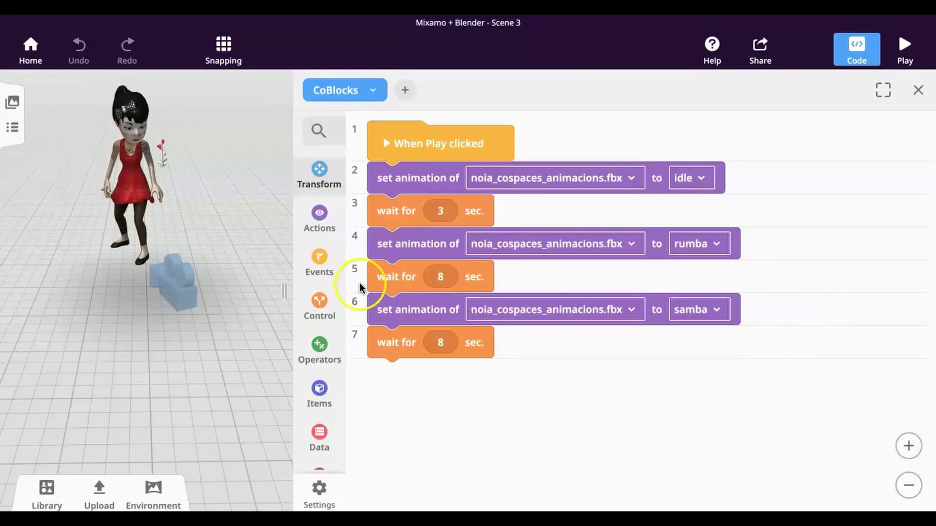
Insert a set animation block for noia_cospaces_animacions.fbx directly above the samba block and set its animation to idle
click(322, 220)
drag(384, 219, 597, 314)
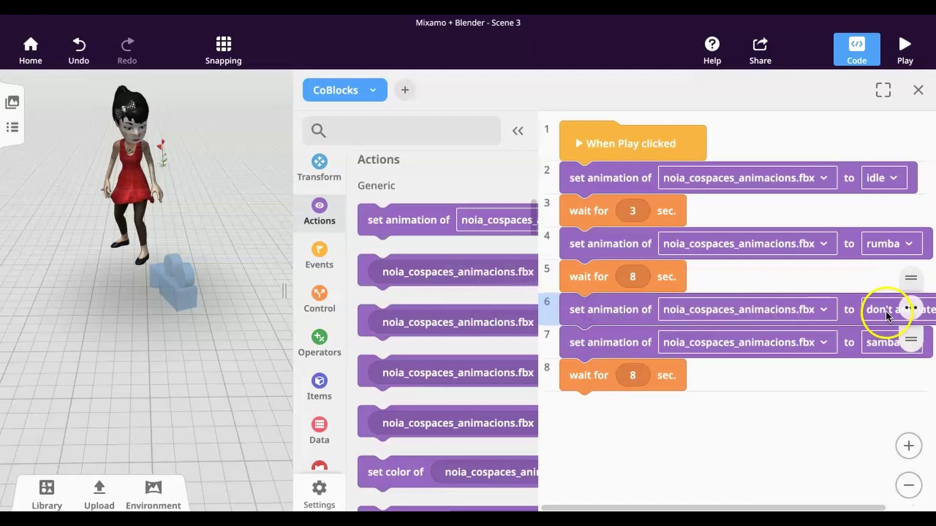
click(517, 132)
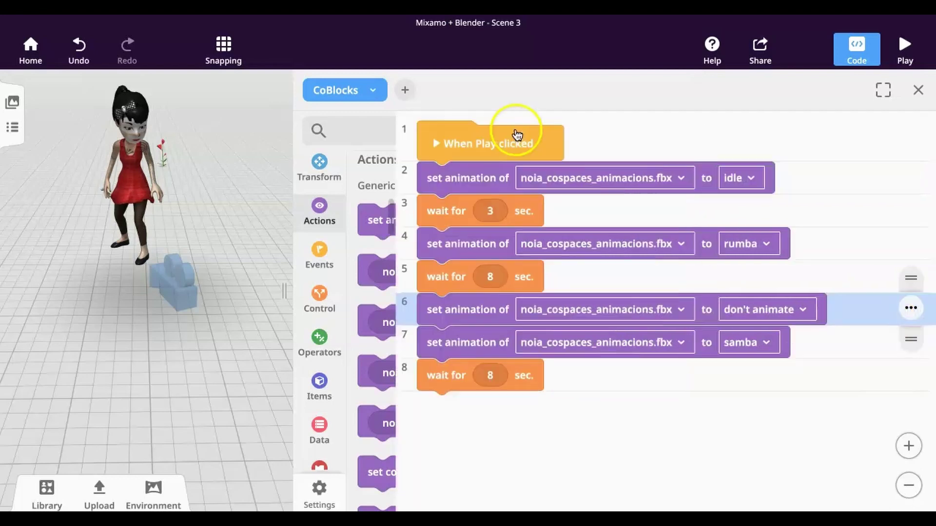
click(707, 312)
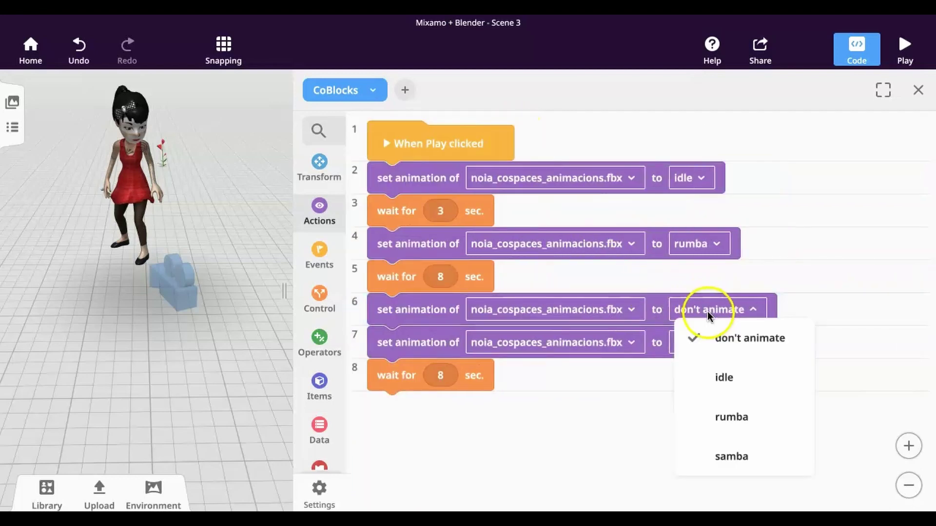
click(725, 379)
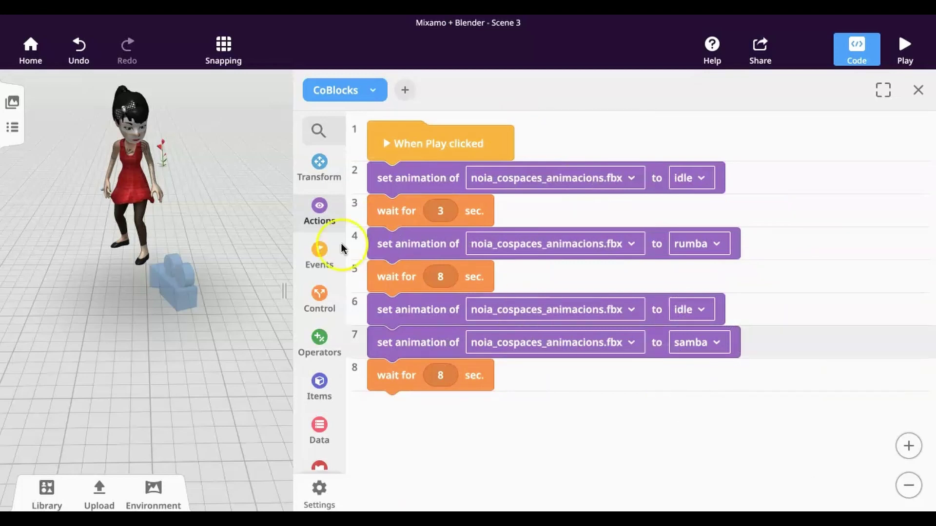
Insert a wait block of 3 sec. between the second idle block and the samba block
click(325, 296)
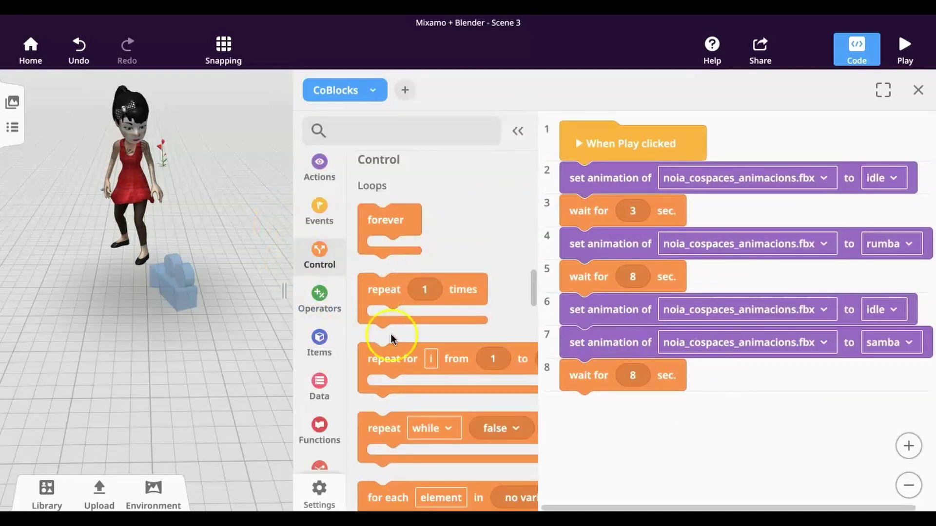
scroll(411, 379, down, 1)
scroll(412, 380, down, 10)
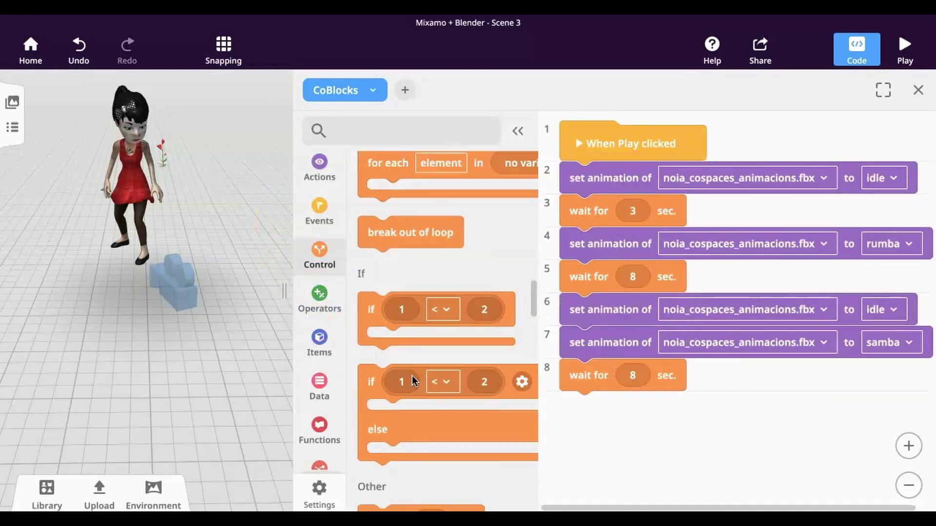
drag(396, 385, 627, 330)
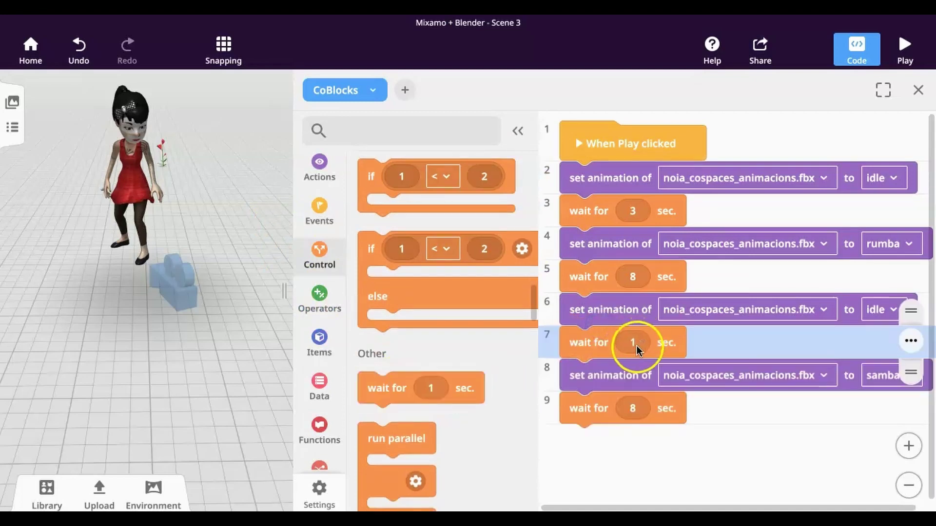
click(634, 344)
text(3)
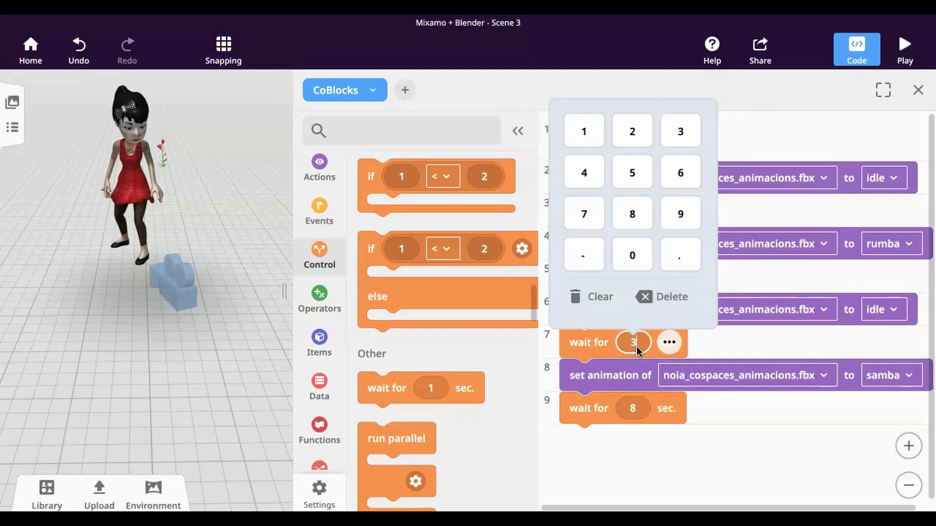
click(724, 429)
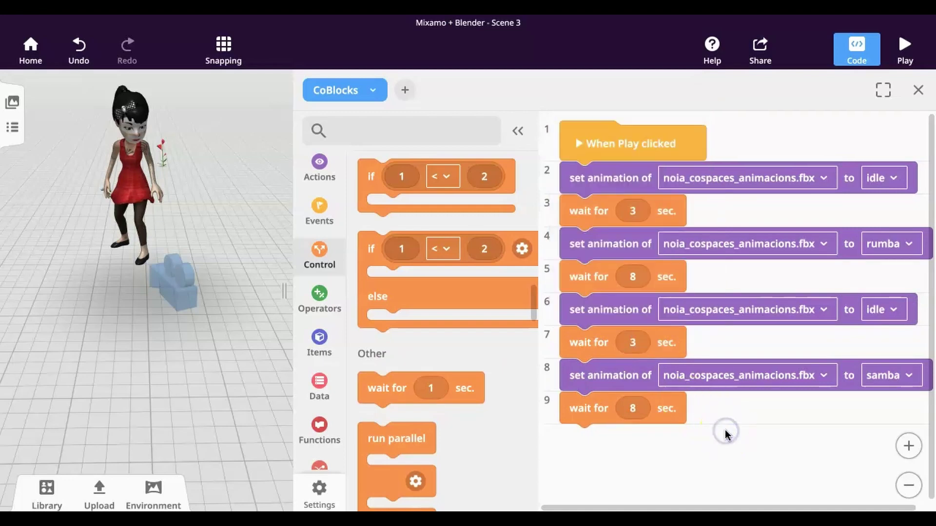
Move the scene camera slightly farther from the girl and raise it above the floor
click(174, 296)
drag(198, 312, 203, 317)
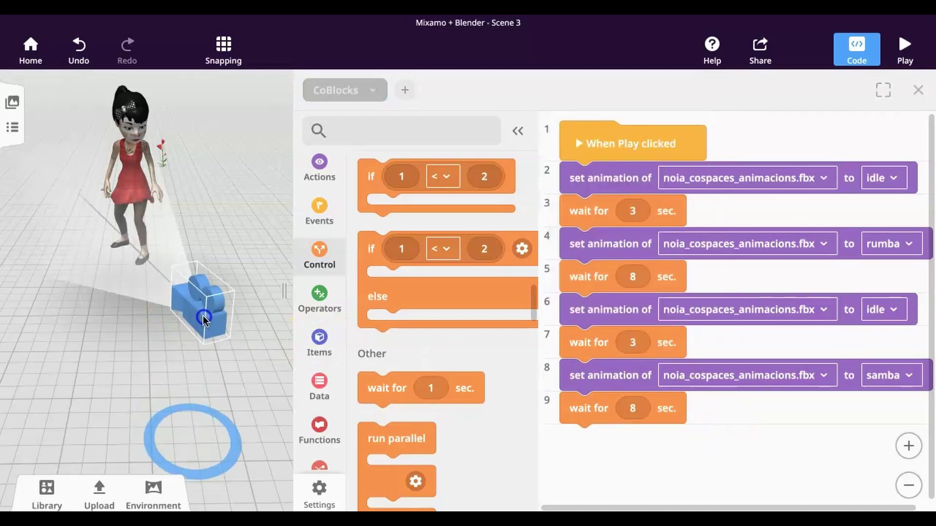
click(207, 321)
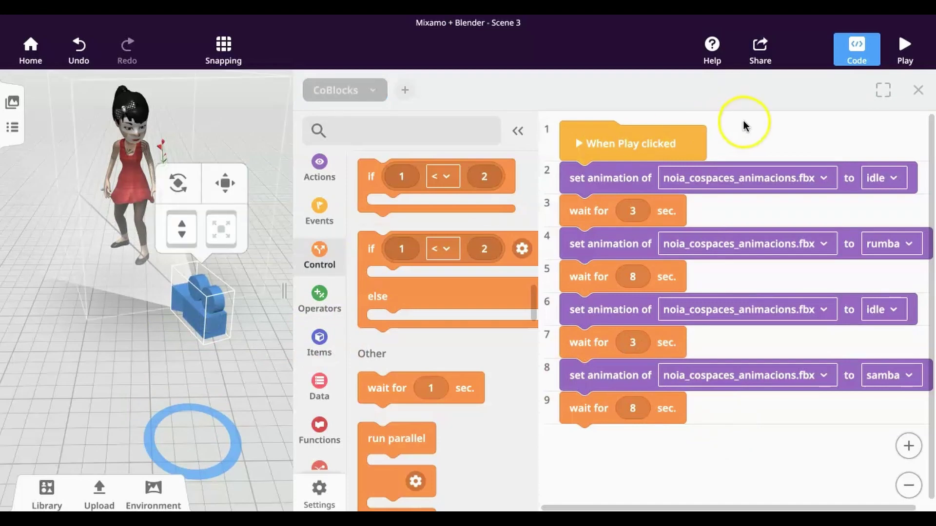
drag(194, 227, 185, 180)
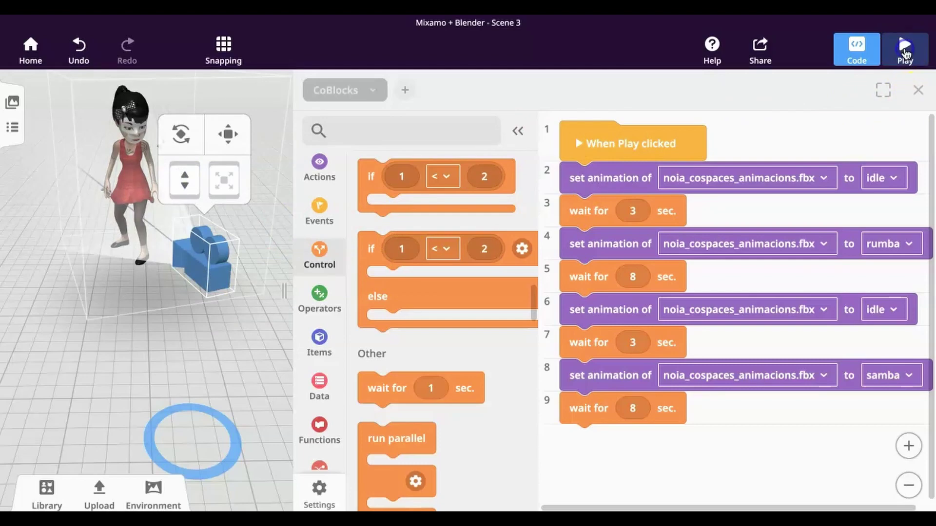
Play the scene with a wider preview beside the code to check the whole animation sequence, and exit playback
click(905, 48)
click(905, 54)
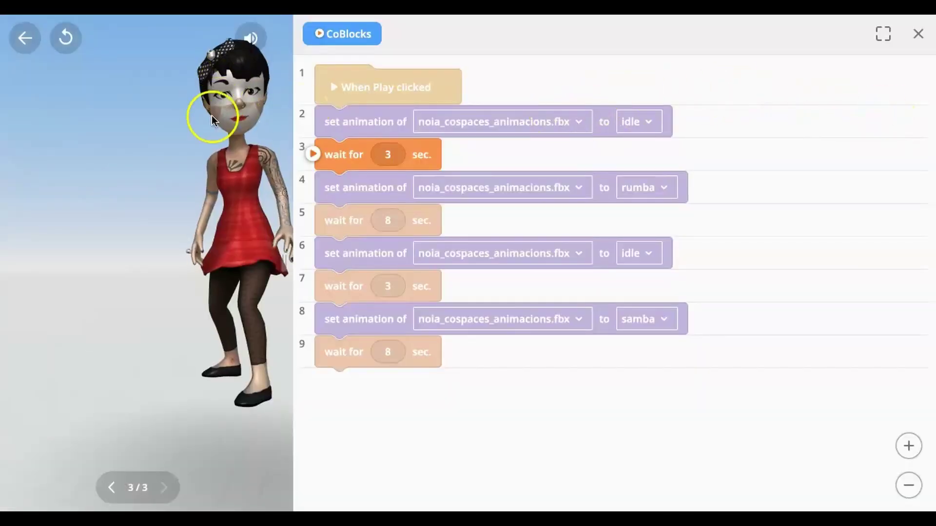
drag(290, 253, 384, 246)
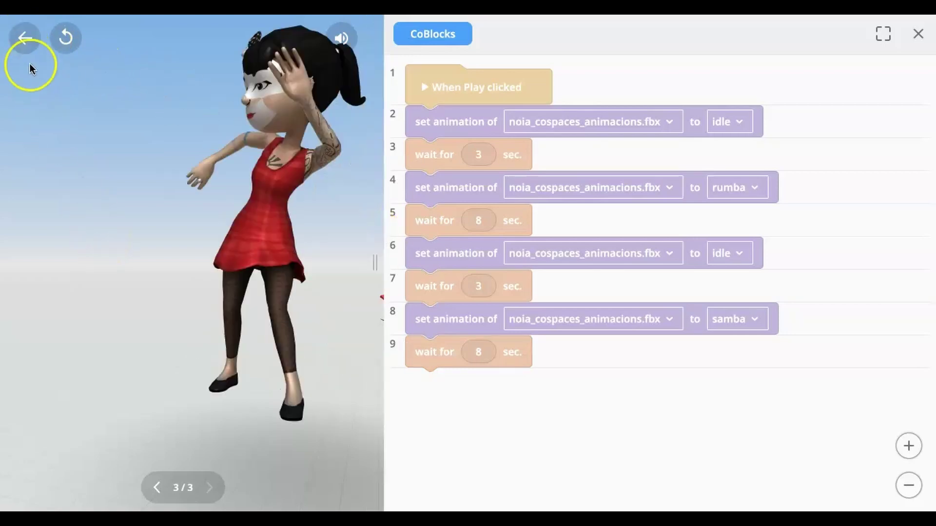
click(27, 43)
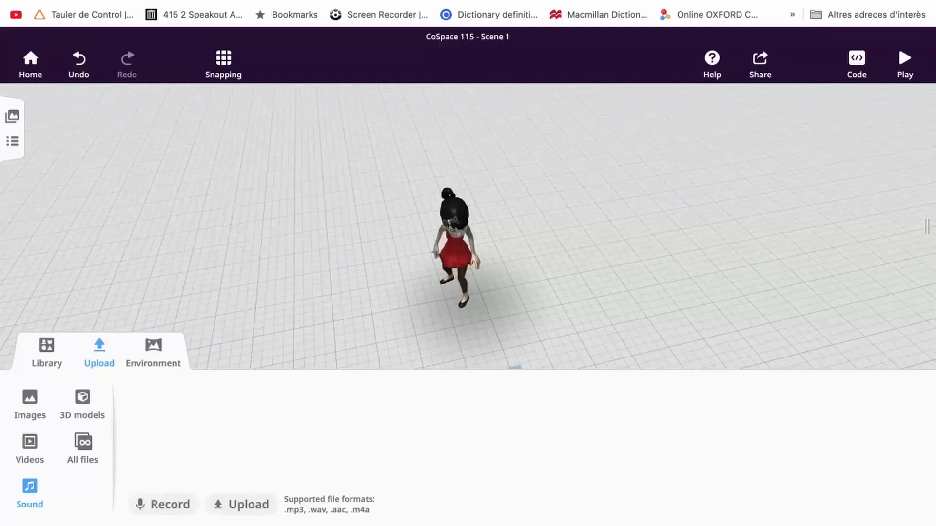
Upload the sound files Samba.mp3 and Rumba.mp3 from the Descàrregues folder to the scene's sounds
click(30, 490)
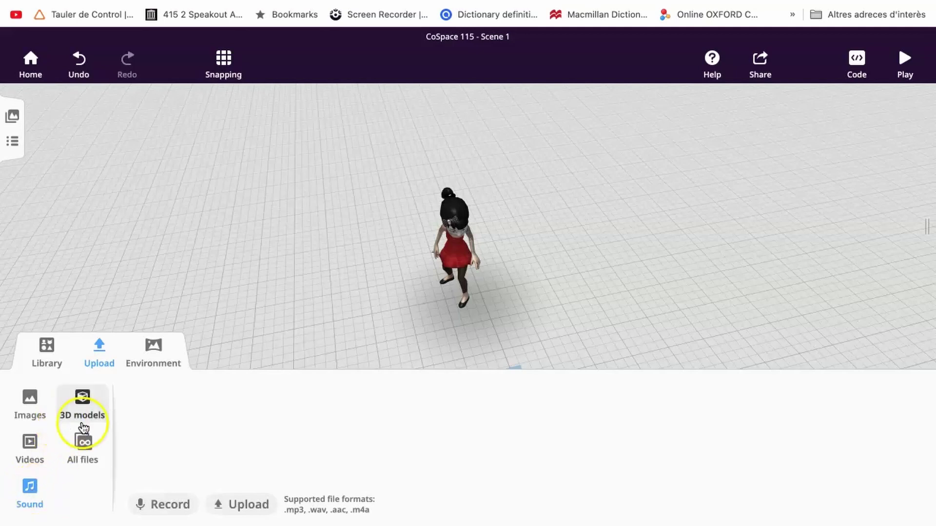
click(241, 506)
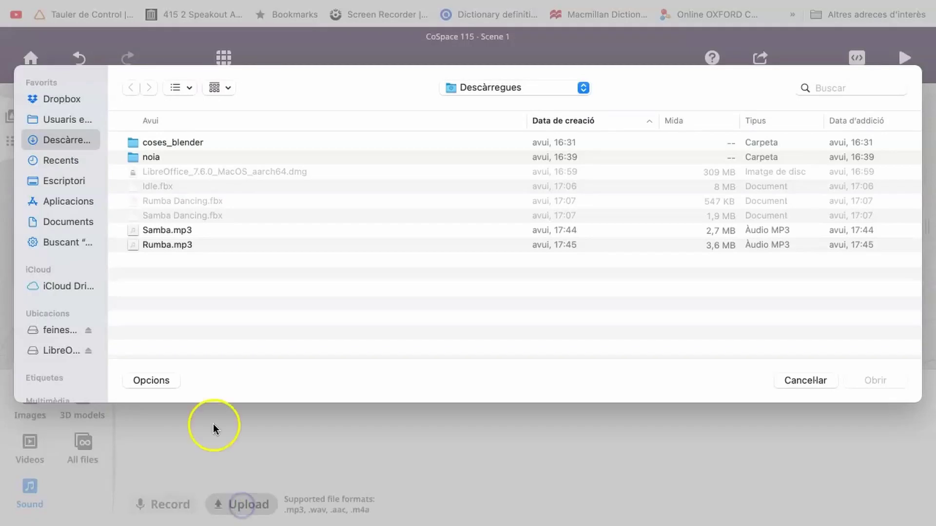
click(168, 231)
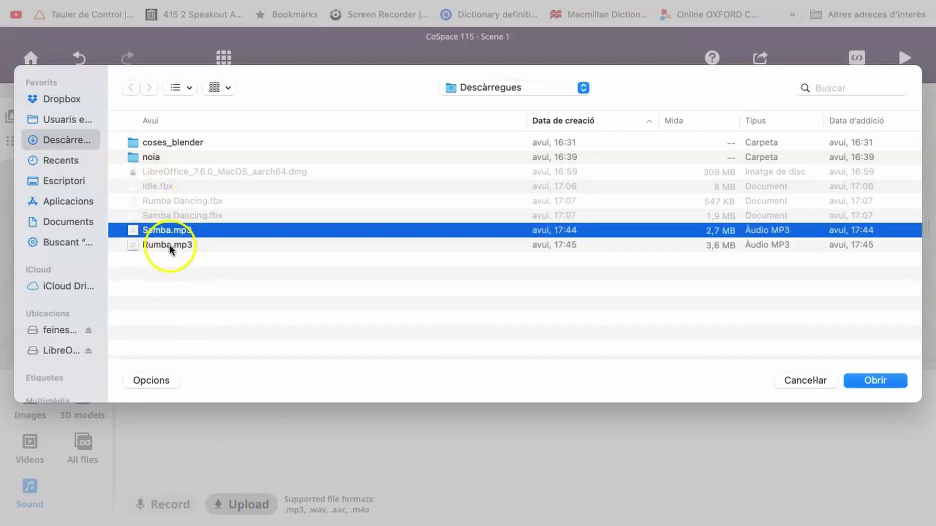
shift+click(168, 243)
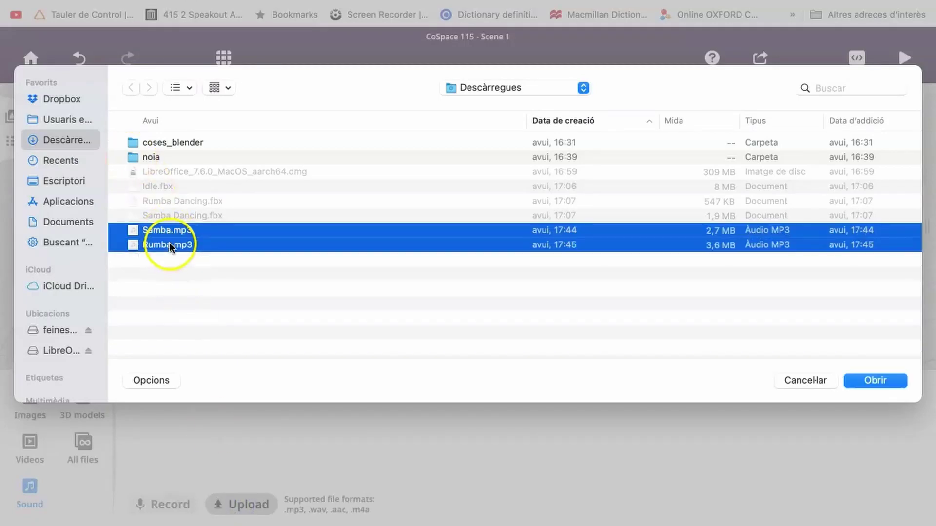
click(871, 381)
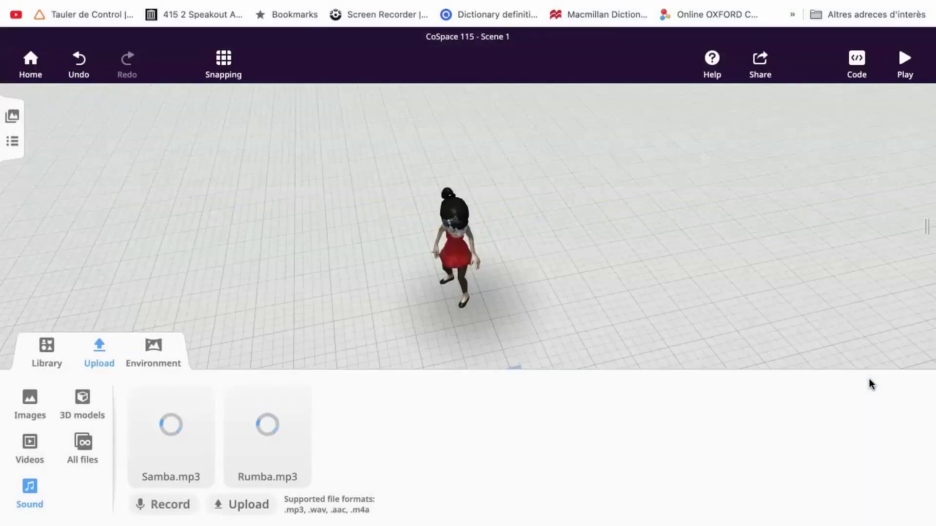
Insert a run parallel block in the CoBlocks script directly below the block that sets the rumba animation
click(857, 61)
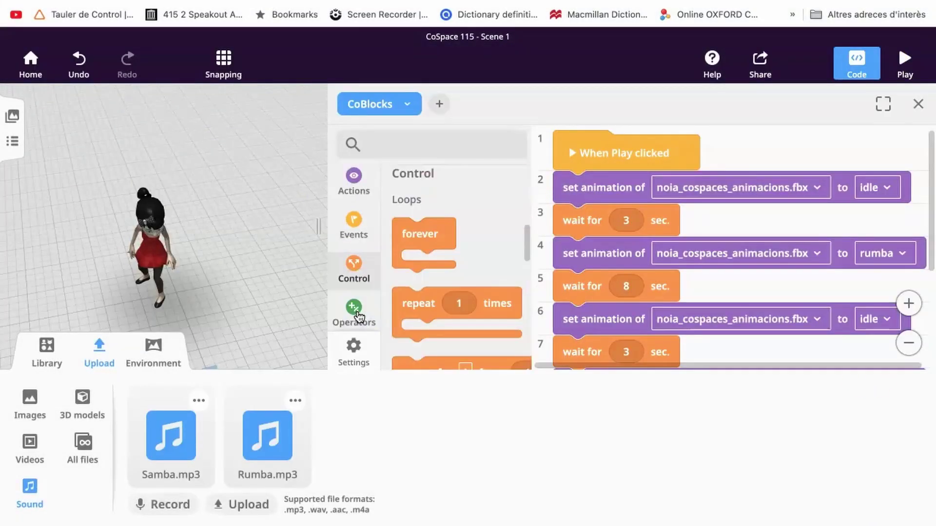
drag(415, 321, 414, 321)
scroll(414, 321, down, 8)
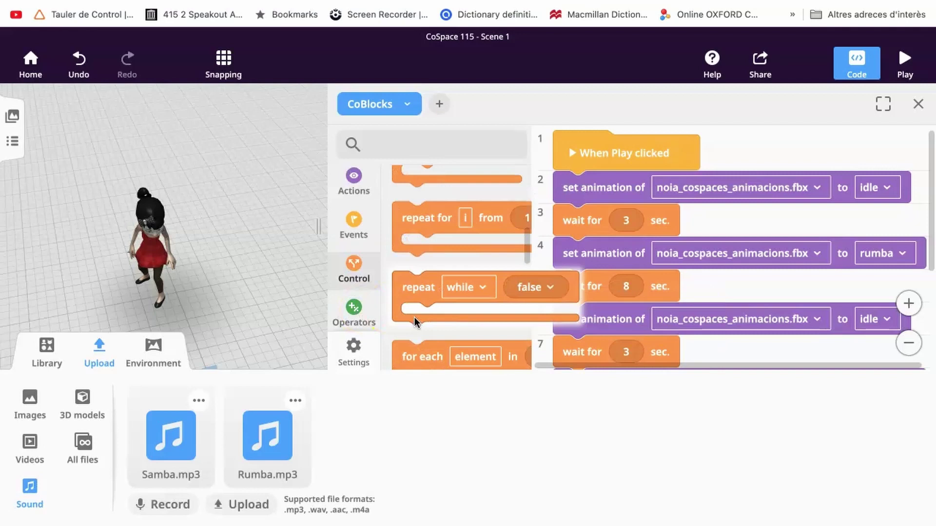
scroll(414, 321, down, 5)
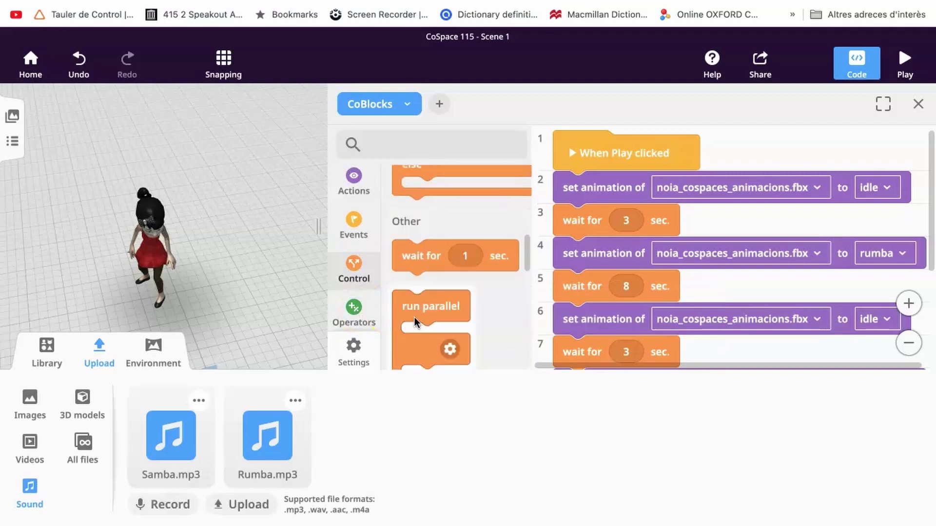
click(476, 277)
drag(476, 278, 581, 276)
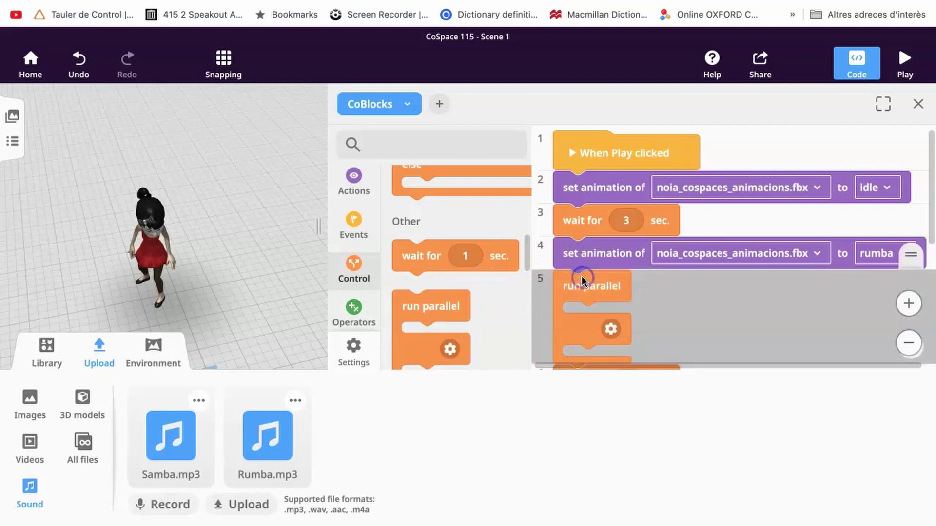
Move the rumba set animation block into the first slot of the run parallel block
click(607, 253)
click(349, 143)
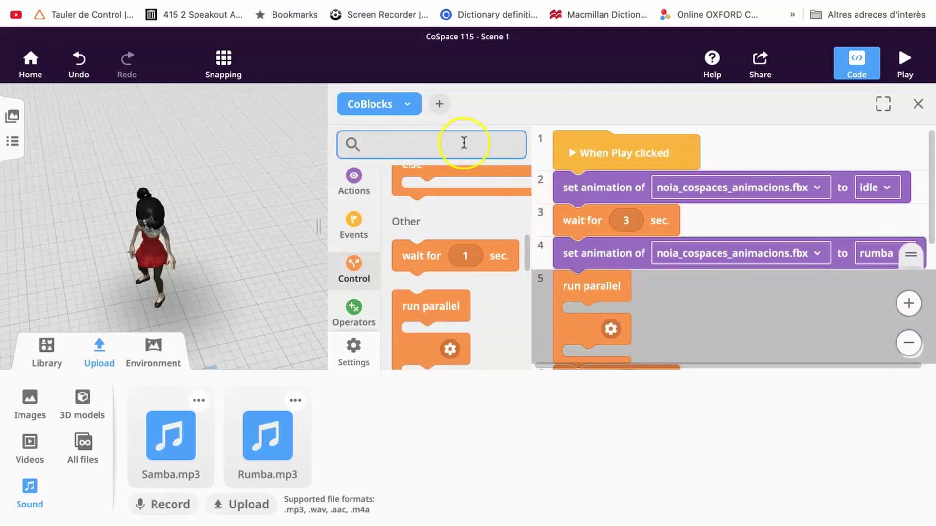
click(536, 182)
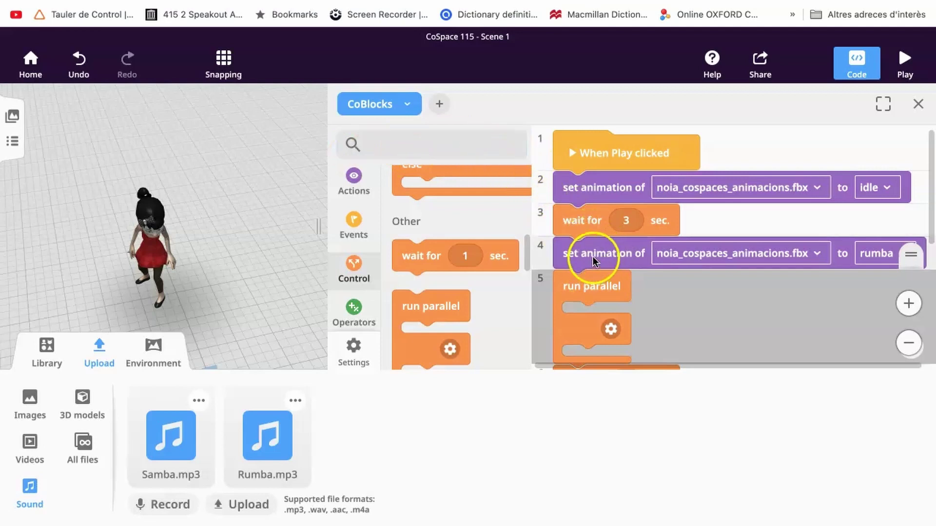
drag(605, 289, 595, 317)
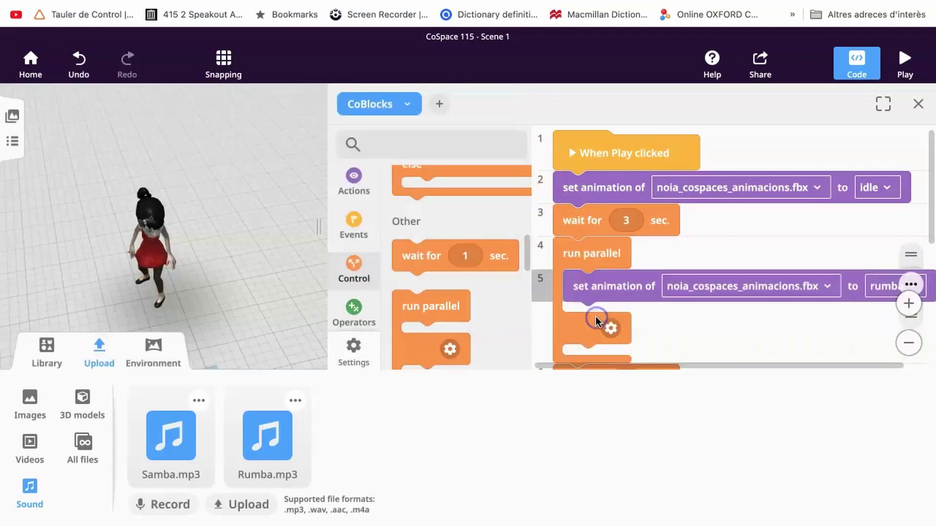